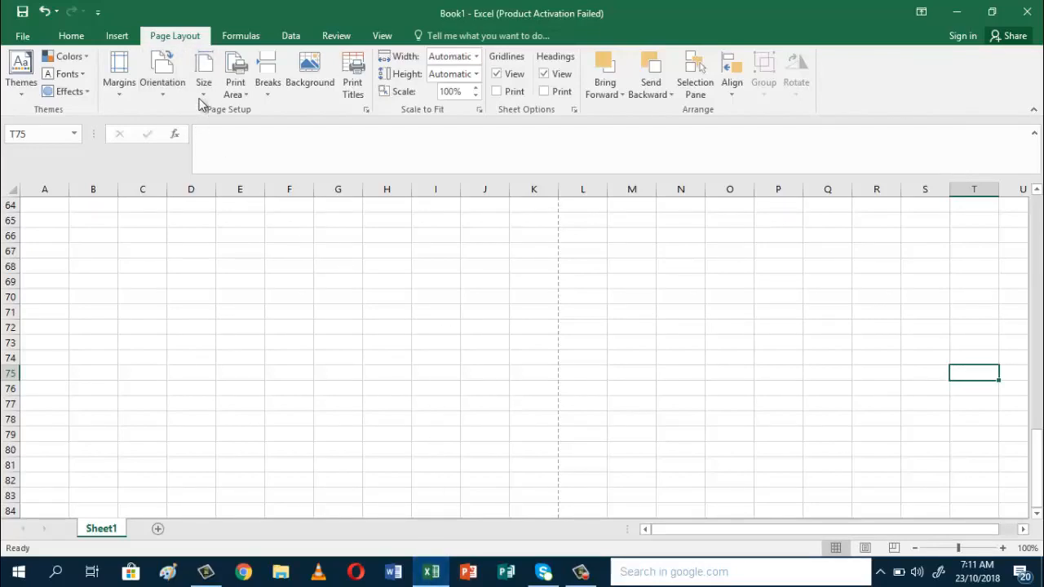
# - Set the page orientation to Portrait and the paper size to A4 210 x 297 mm
pyautogui.click(160, 97)
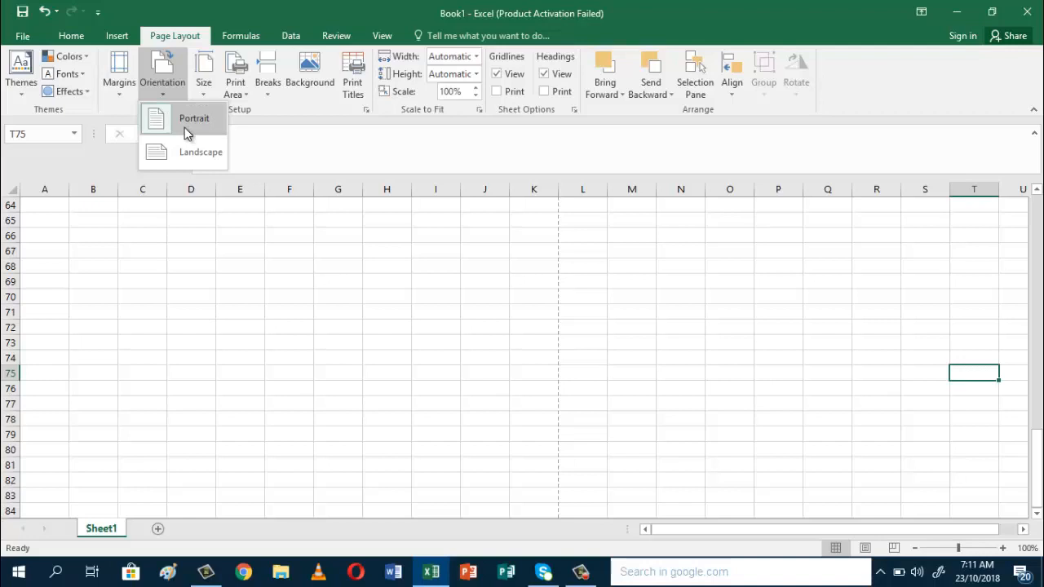
pyautogui.click(185, 127)
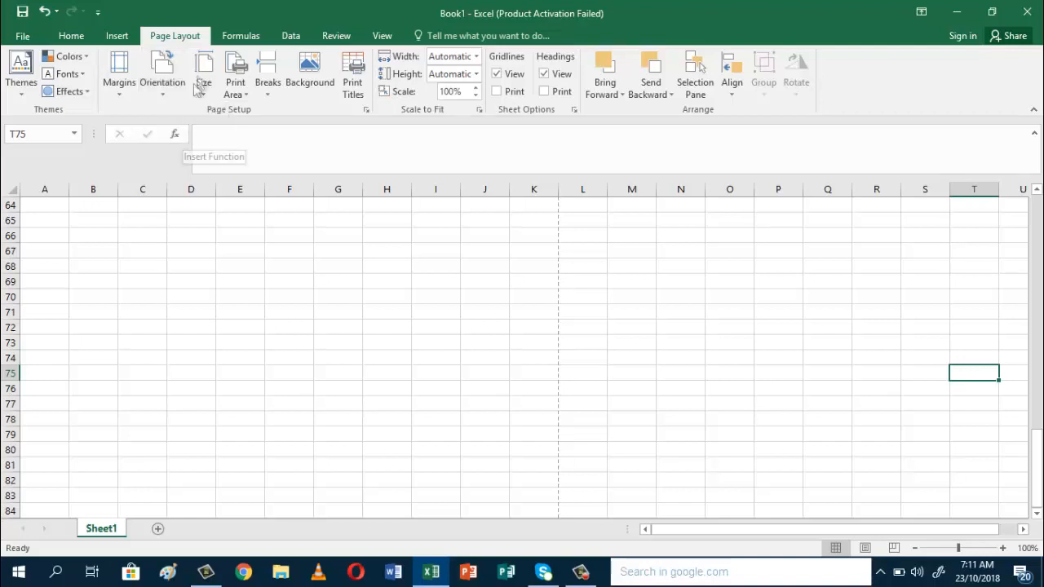
pyautogui.click(203, 94)
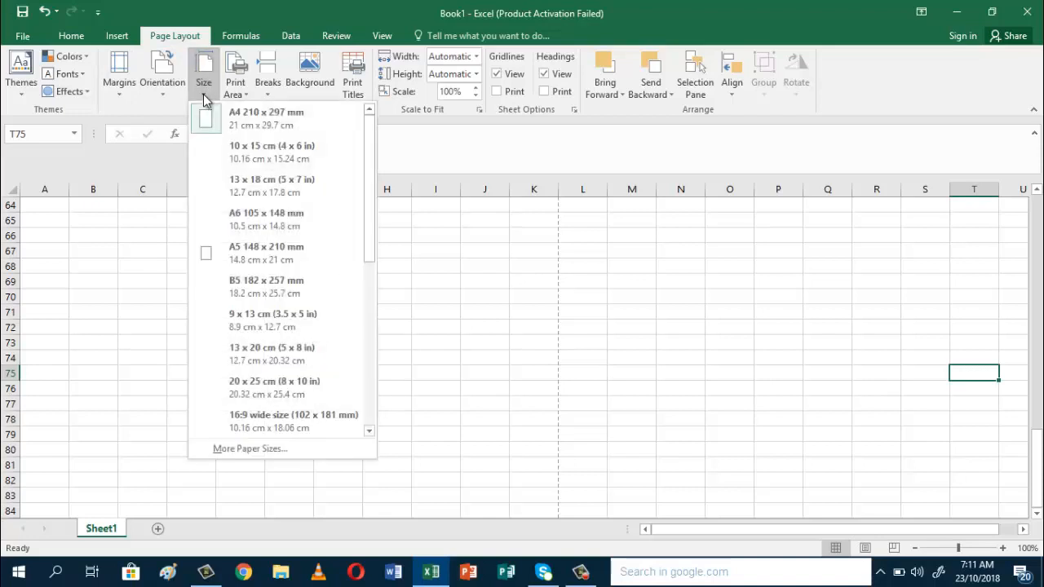
pyautogui.click(247, 119)
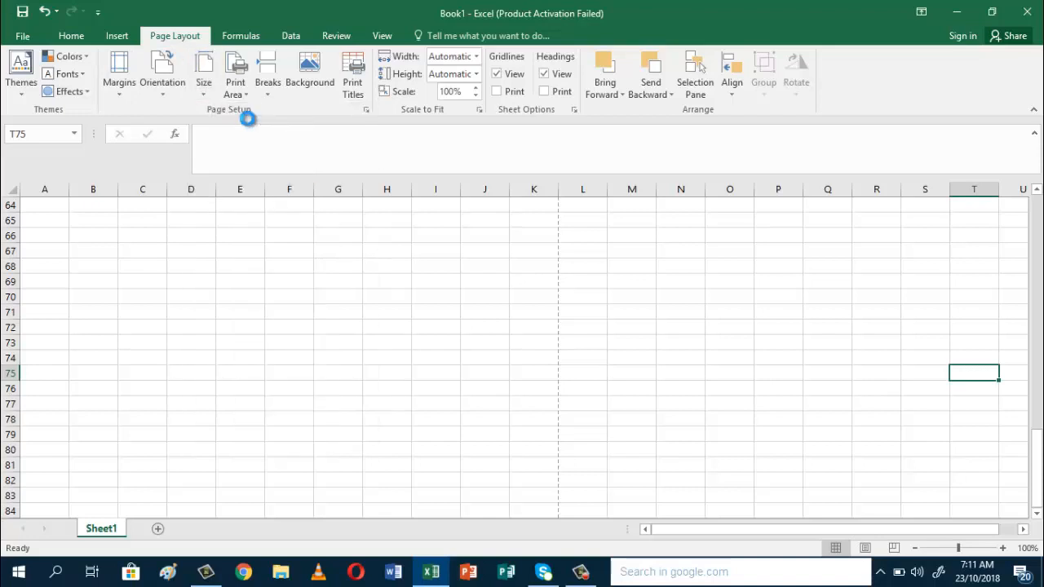
# - Apply custom page margins with top, left and right at 0.5, also editing the bottom margin
pyautogui.click(119, 94)
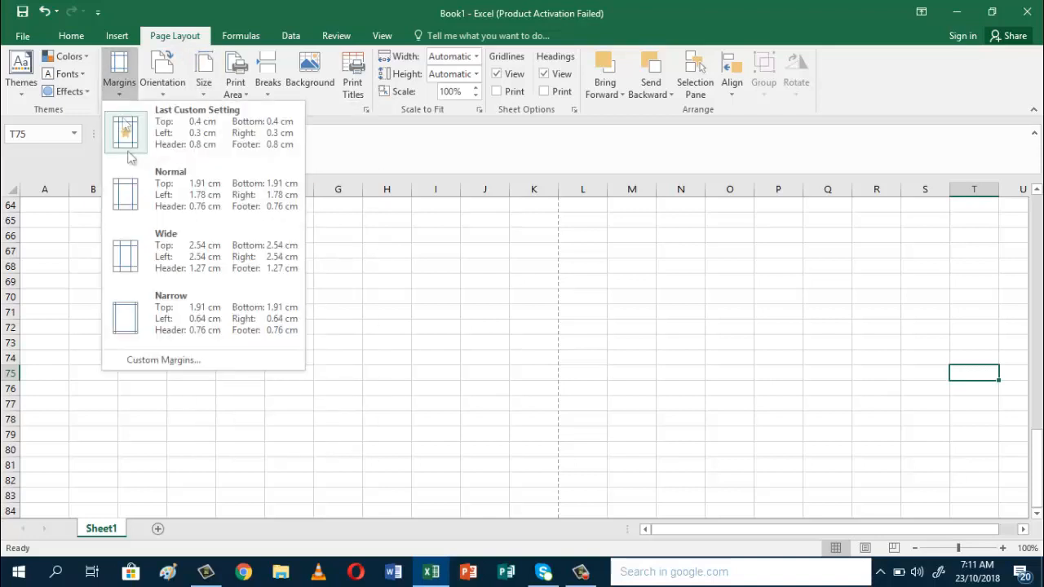
pyautogui.click(186, 359)
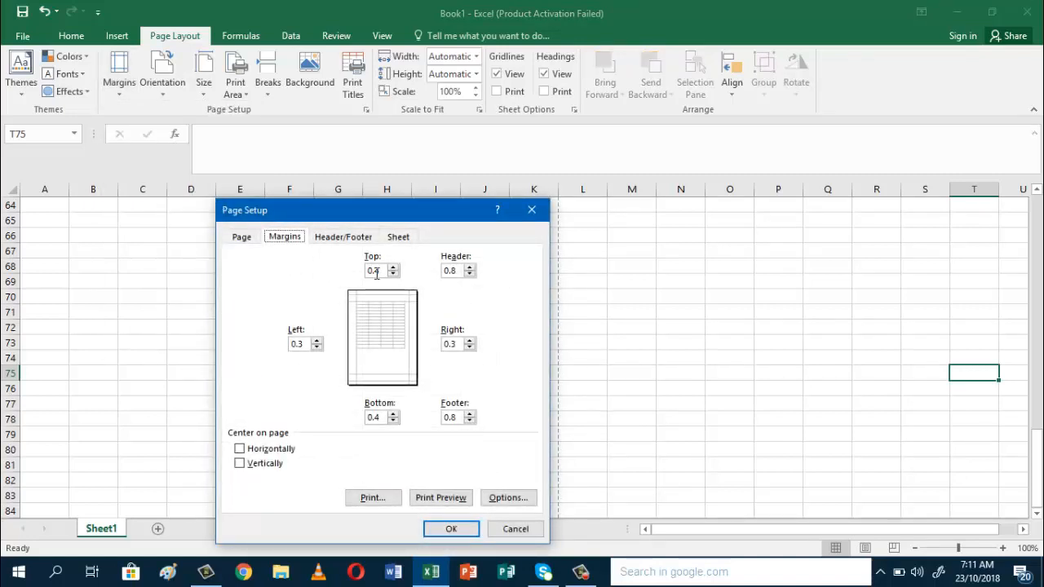
pyautogui.click(318, 340)
pyautogui.click(317, 340)
pyautogui.click(380, 272)
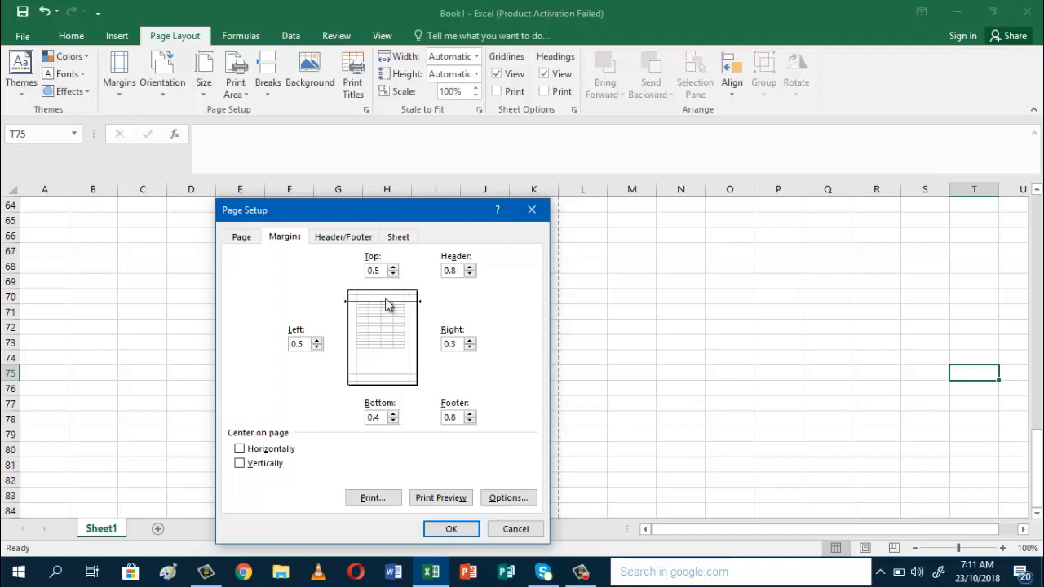
pyautogui.click(456, 343)
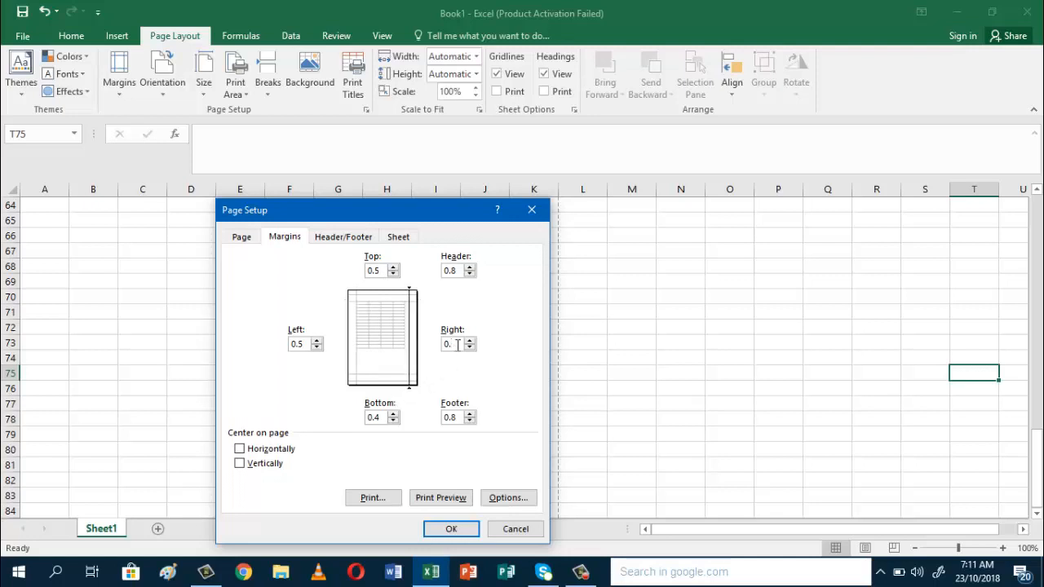
pyautogui.write('5')
pyautogui.click(379, 419)
pyautogui.click(241, 236)
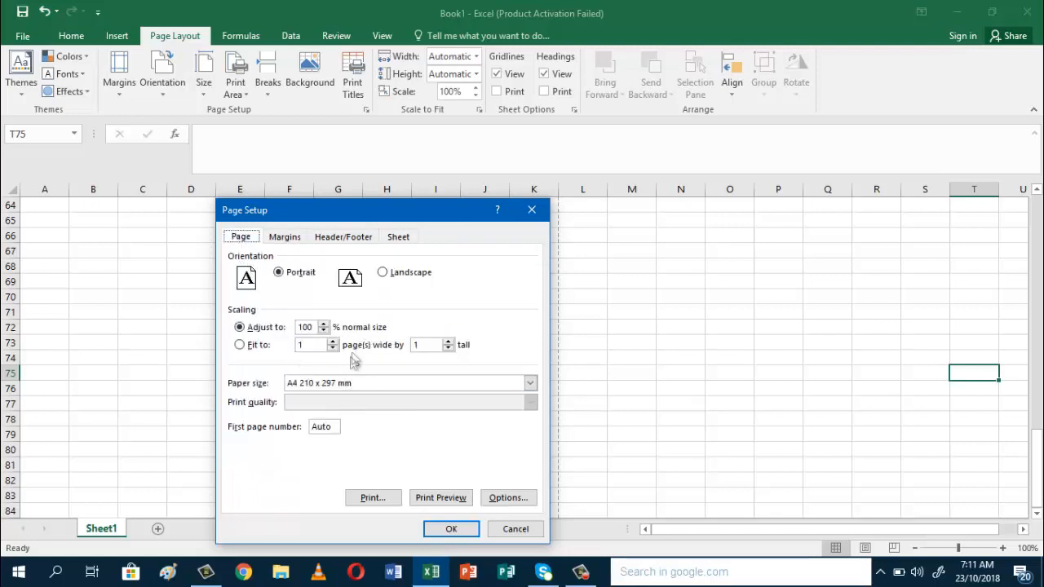
pyautogui.click(447, 529)
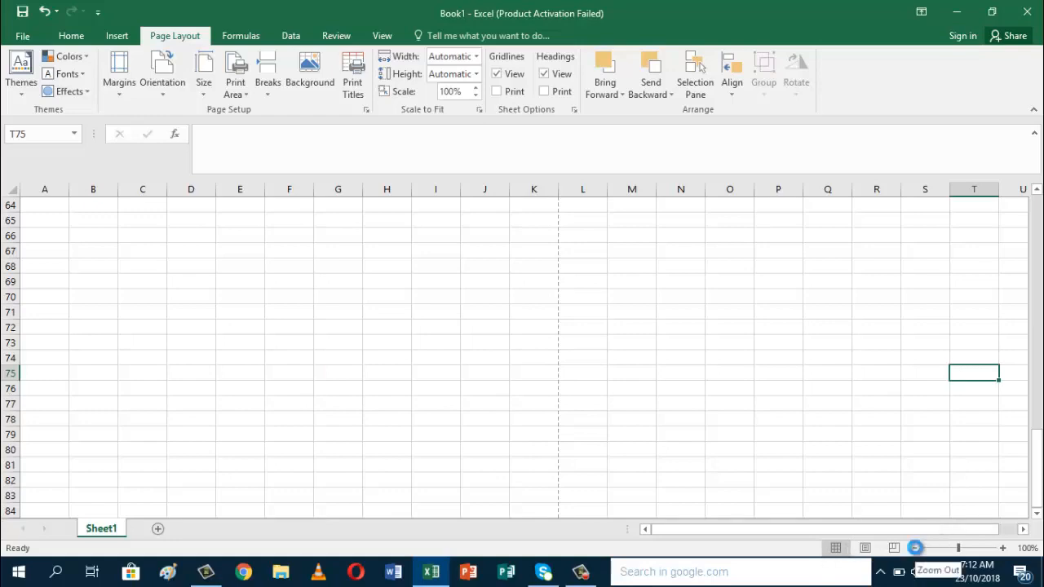
# - Zoom the sheet out to 30% and examine the page boundaries from the first row
pyautogui.click(916, 548)
pyautogui.click(916, 548)
pyautogui.click(916, 548)
pyautogui.click(916, 548)
pyautogui.click(916, 548)
pyautogui.click(916, 548)
pyautogui.click(916, 548)
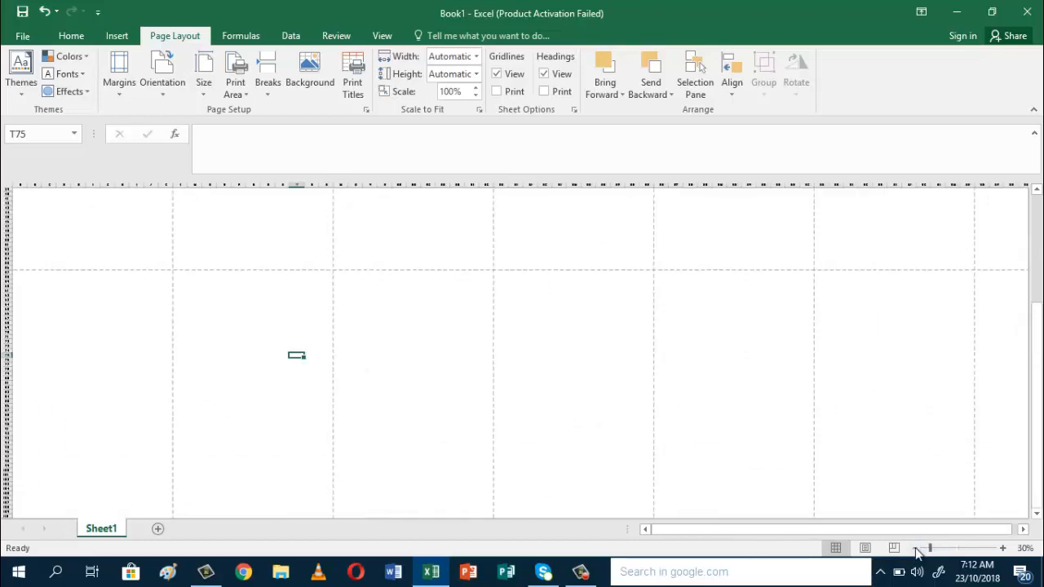
pyautogui.moveTo(1036, 458); pyautogui.dragTo(1036, 196)
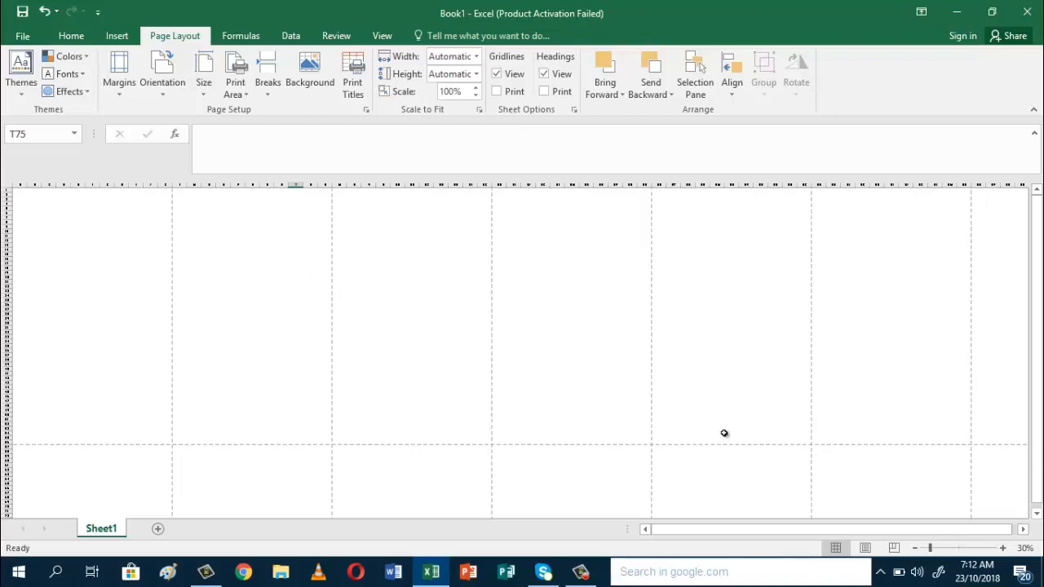
pyautogui.click(581, 571)
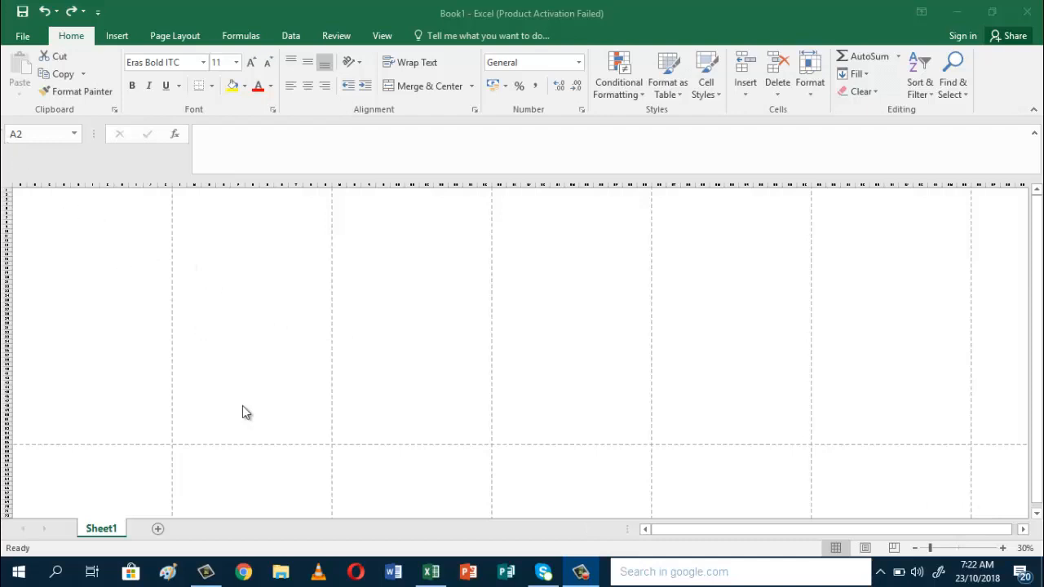
# - Set the font of cell A2 to Eras Bold ITC
pyautogui.click(1003, 548)
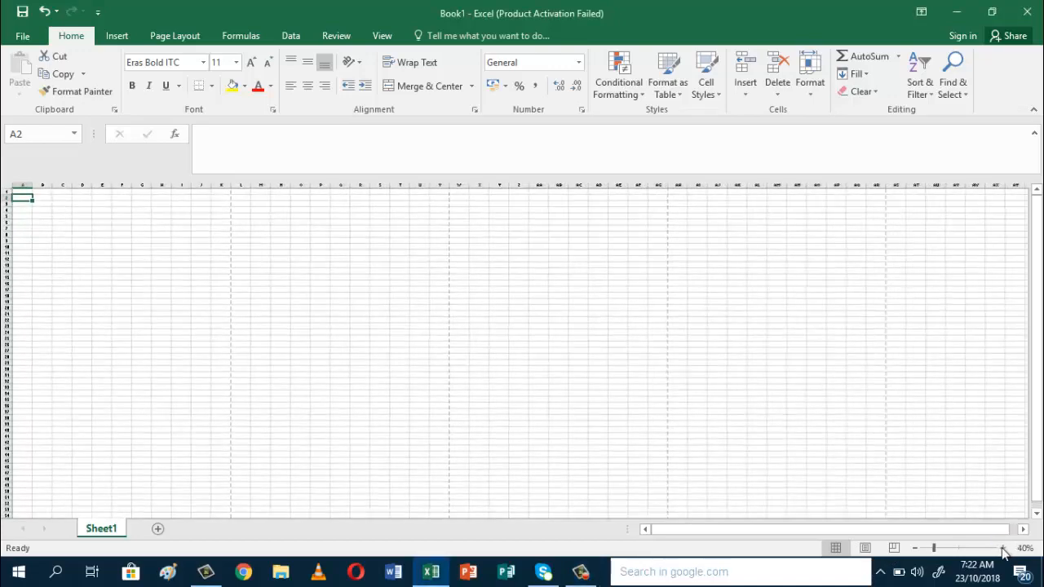
pyautogui.click(1003, 548)
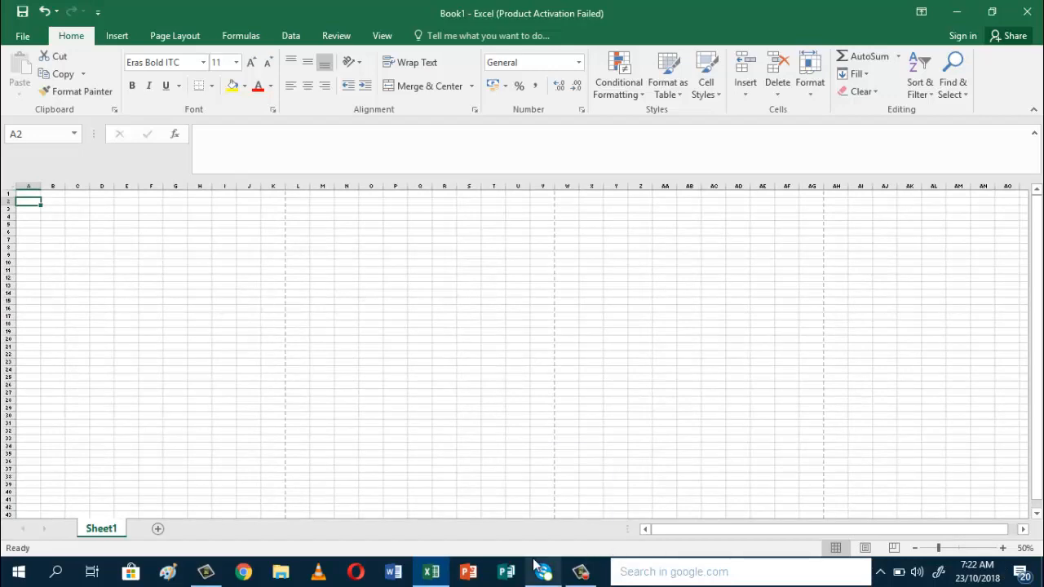
pyautogui.moveTo(540, 567)
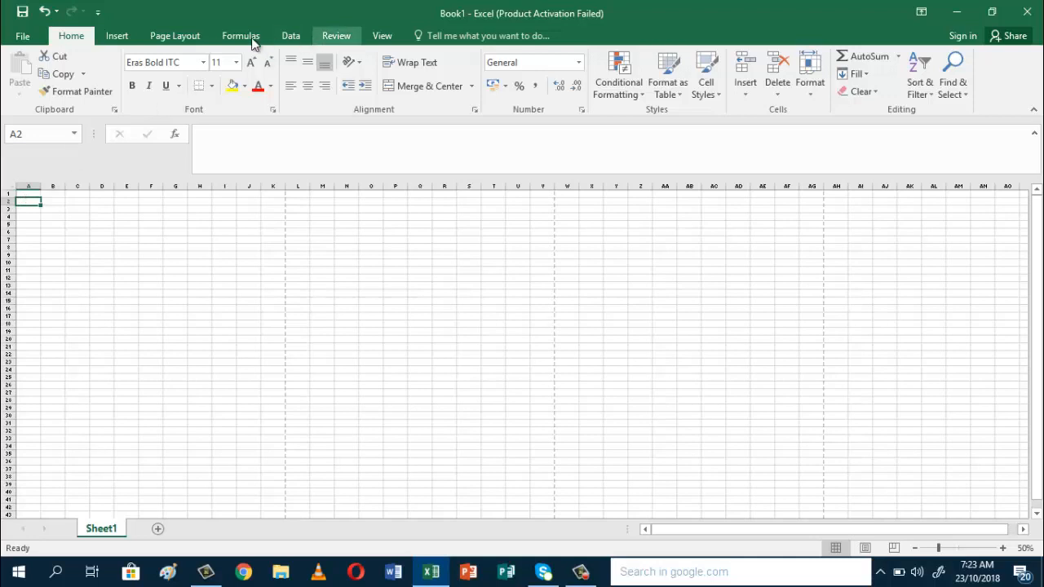
pyautogui.click(203, 64)
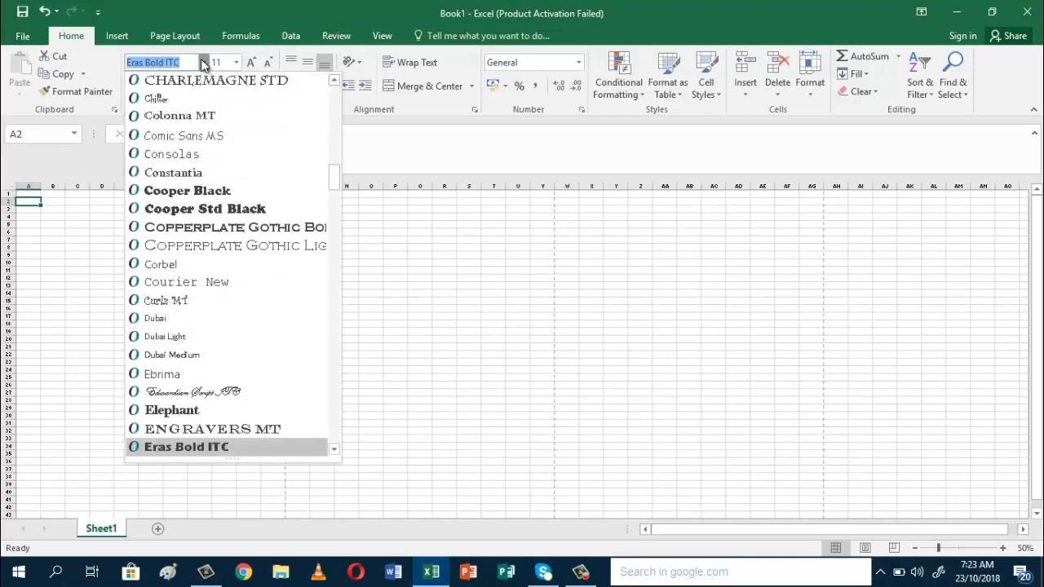
pyautogui.click(221, 446)
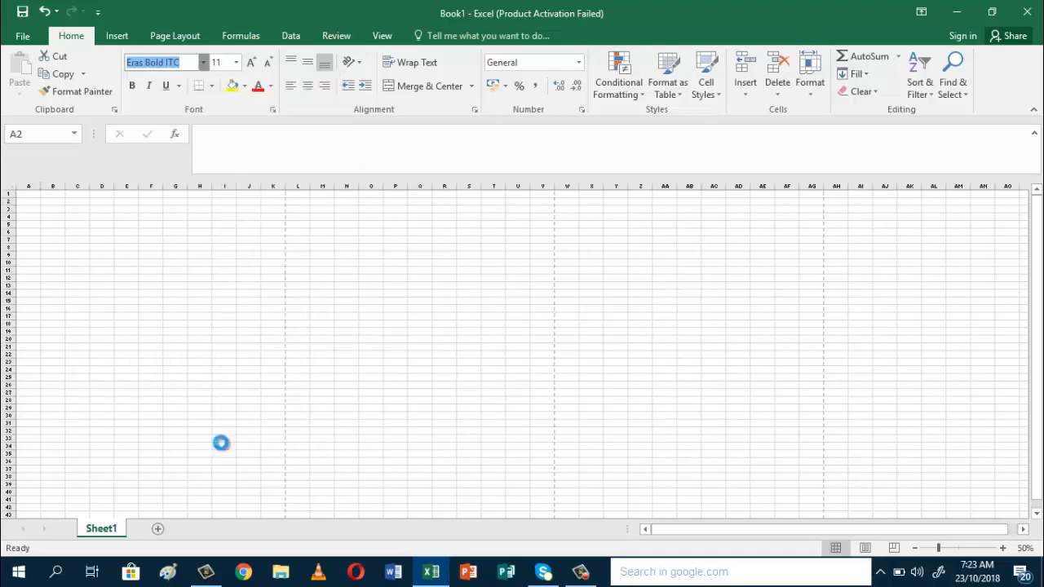
# - Enlarge the font size of cell A2 to 72
pyautogui.click(252, 62)
pyautogui.click(252, 62)
pyautogui.click(253, 62)
pyautogui.click(252, 62)
pyautogui.click(252, 62)
pyautogui.click(252, 62)
pyautogui.click(252, 62)
pyautogui.click(252, 62)
pyautogui.click(252, 61)
pyautogui.click(252, 60)
pyautogui.click(251, 61)
pyautogui.click(252, 61)
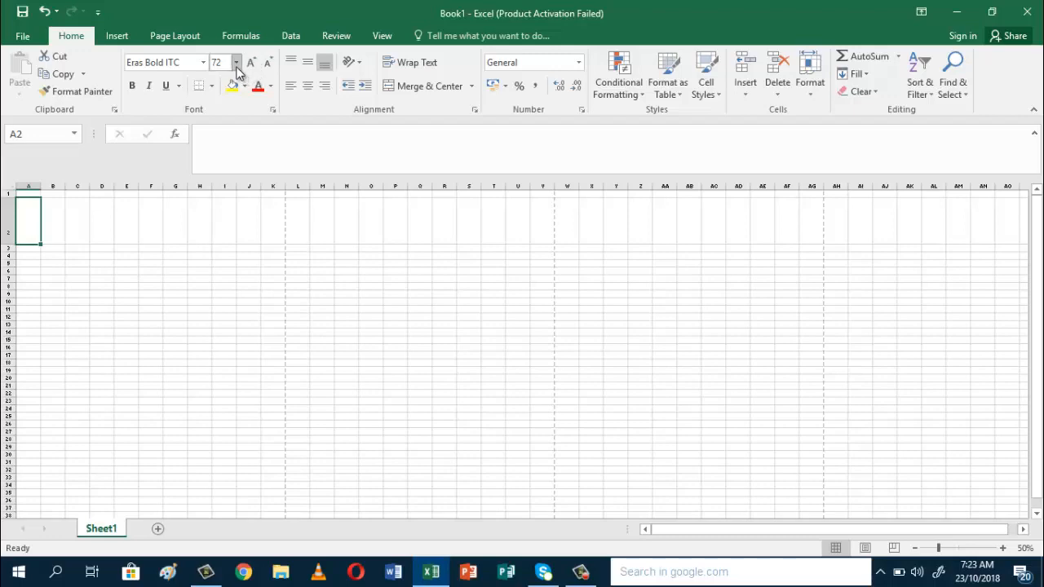
# - Set the font size of cell A2 to 48 and enter the title DEFORESTATION
pyautogui.click(236, 66)
pyautogui.click(218, 283)
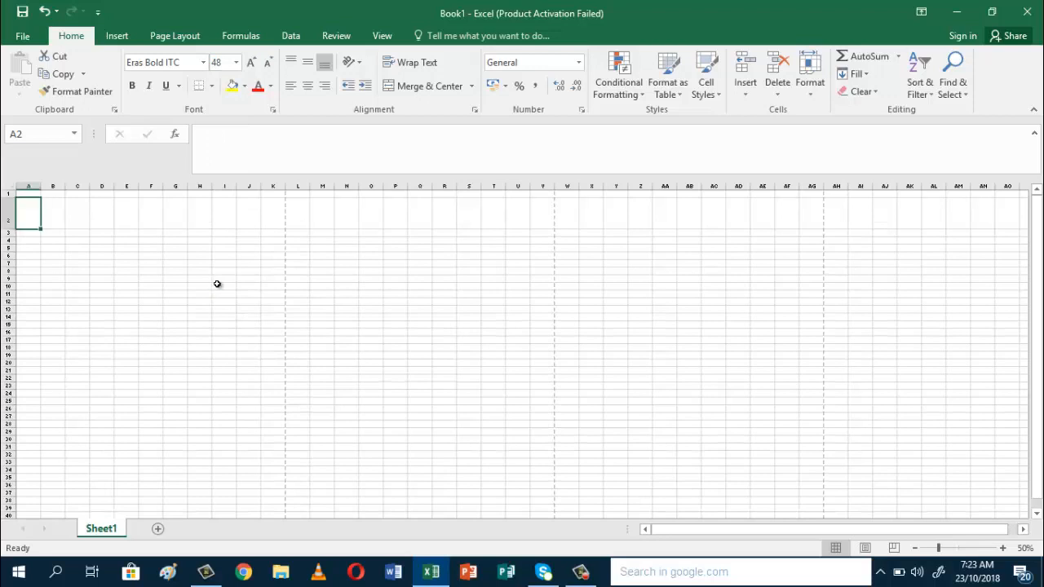
pyautogui.write('DEFOR')
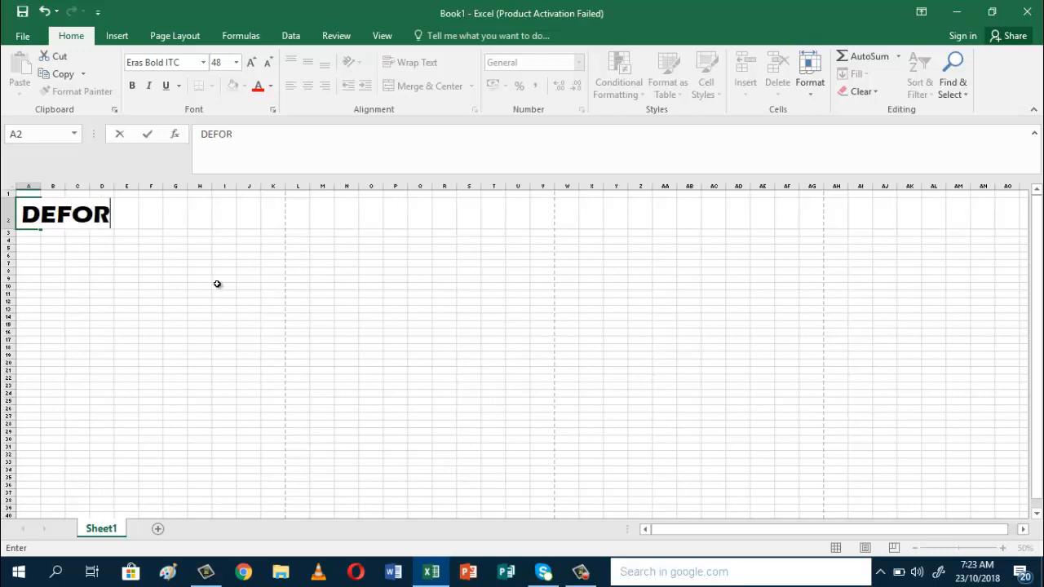
pyautogui.write('ESTATION')
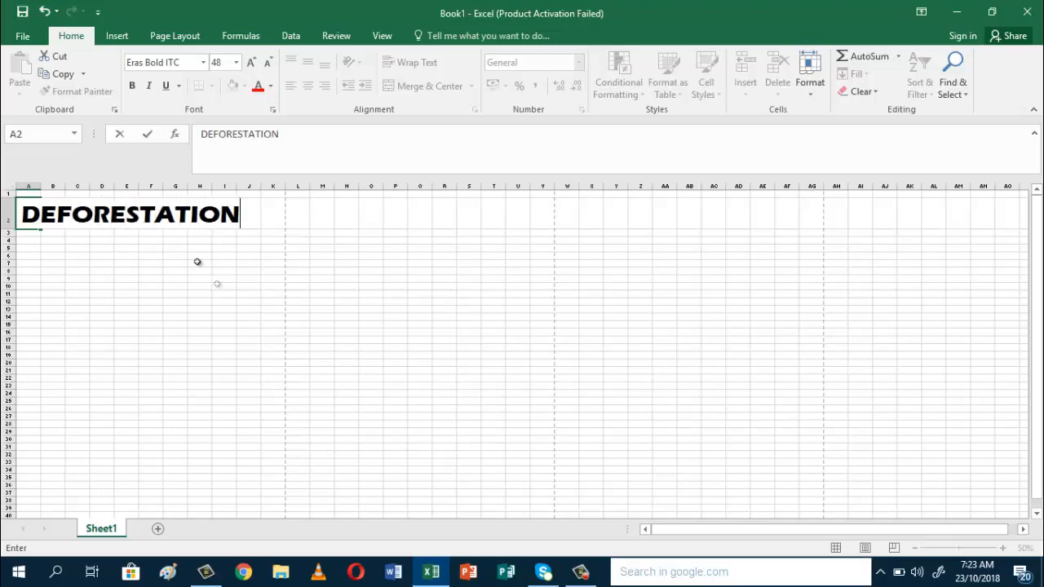
pyautogui.click(118, 261)
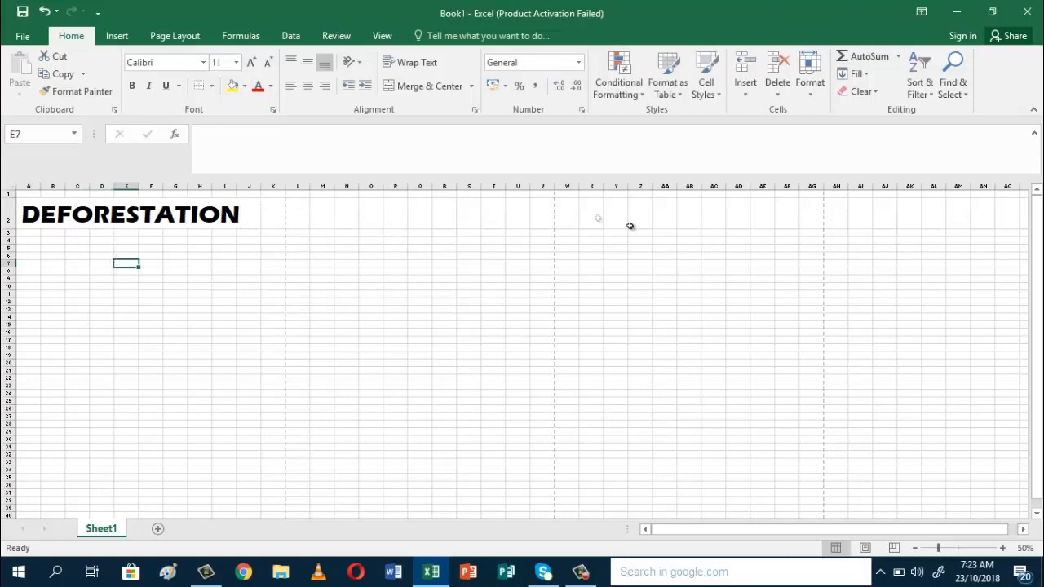
# - Merge and center the DEFORESTATION title across cells A2 to AG2, spanning three page widths
pyautogui.click(27, 213)
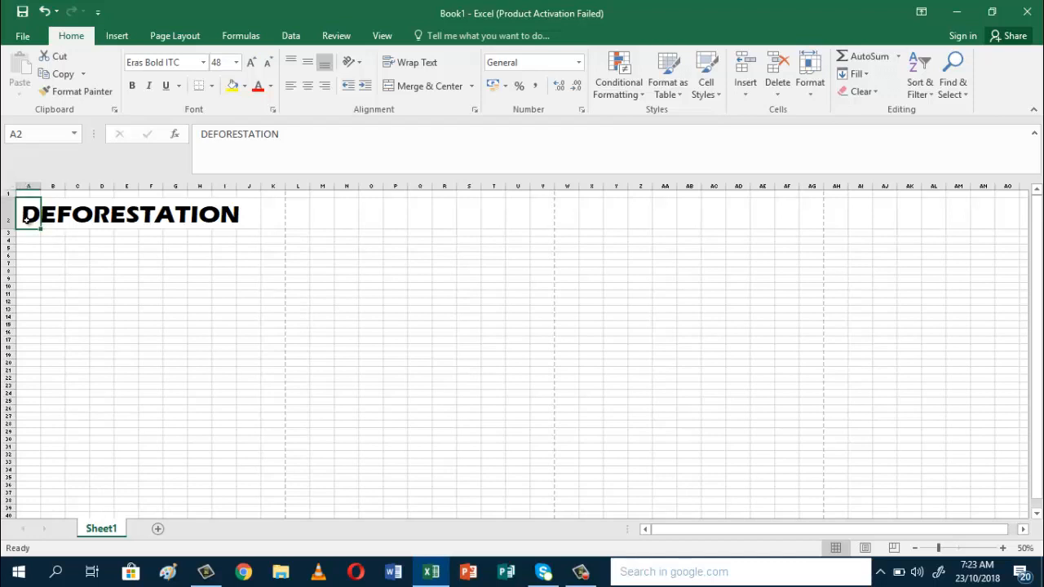
pyautogui.hotkey('shift', 'Right')
pyautogui.hotkey('shift', 'Right')
pyautogui.hotkey('shift', 'Right')
pyautogui.hotkey('shift', 'Right')
pyautogui.hotkey('shift', 'Right')
pyautogui.hotkey('shift', 'Right')
pyautogui.hotkey('shift', 'Right')
pyautogui.hotkey('shift', 'Right')
pyautogui.hotkey('shift', 'Right')
pyautogui.hotkey('shift', 'Right')
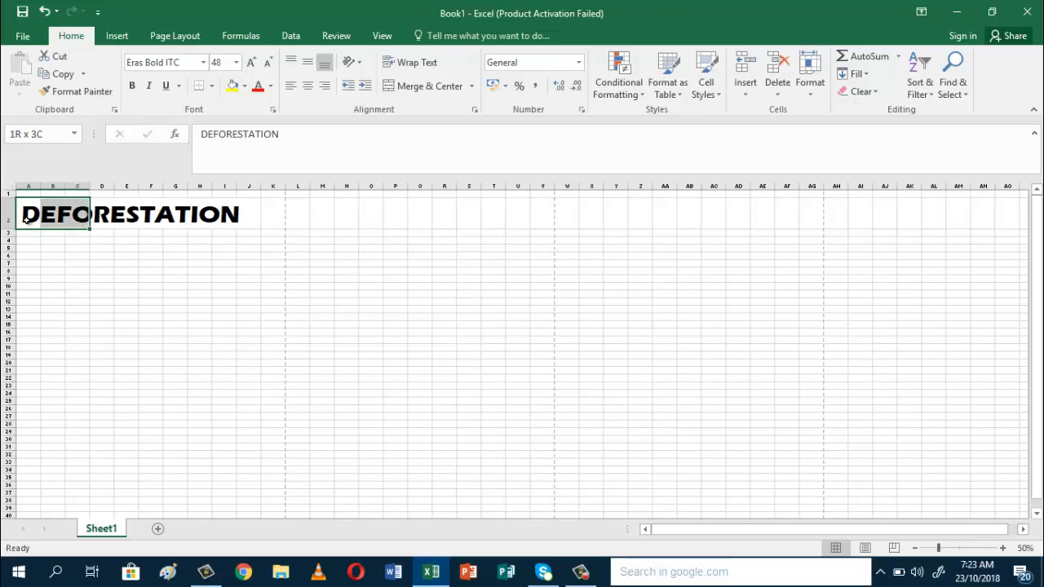
pyautogui.hotkey('shift', 'Right')
pyautogui.hotkey('shift', 'Right')
pyautogui.hotkey('shift', 'Right')
pyautogui.hotkey('shift', 'Right')
pyautogui.hotkey('shift', 'Right')
pyautogui.hotkey('shift', 'Right')
pyautogui.hotkey('shift', 'Right')
pyautogui.hotkey('shift', 'Right')
pyautogui.hotkey('shift', 'Right')
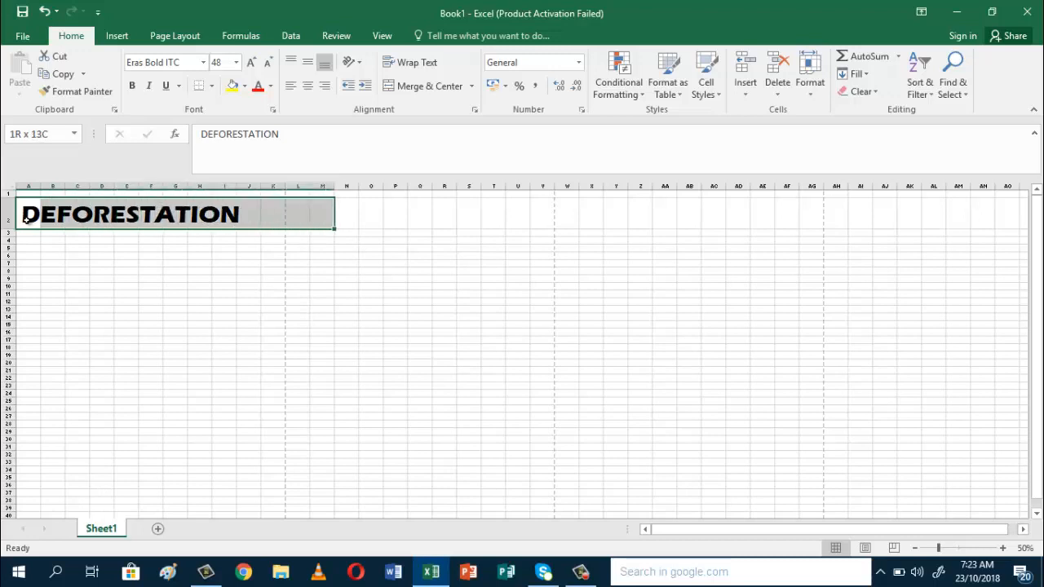
pyautogui.hotkey('shift', 'Right')
pyautogui.hotkey('shift', 'Right')
pyautogui.hotkey('shift', 'Right')
pyautogui.hotkey('shift', 'Right')
pyautogui.hotkey('shift', 'Right')
pyautogui.hotkey('shift', 'Right')
pyautogui.hotkey('shift', 'Right')
pyautogui.hotkey('shift', 'Right')
pyautogui.hotkey('shift', 'Right')
pyautogui.hotkey('shift', 'Right')
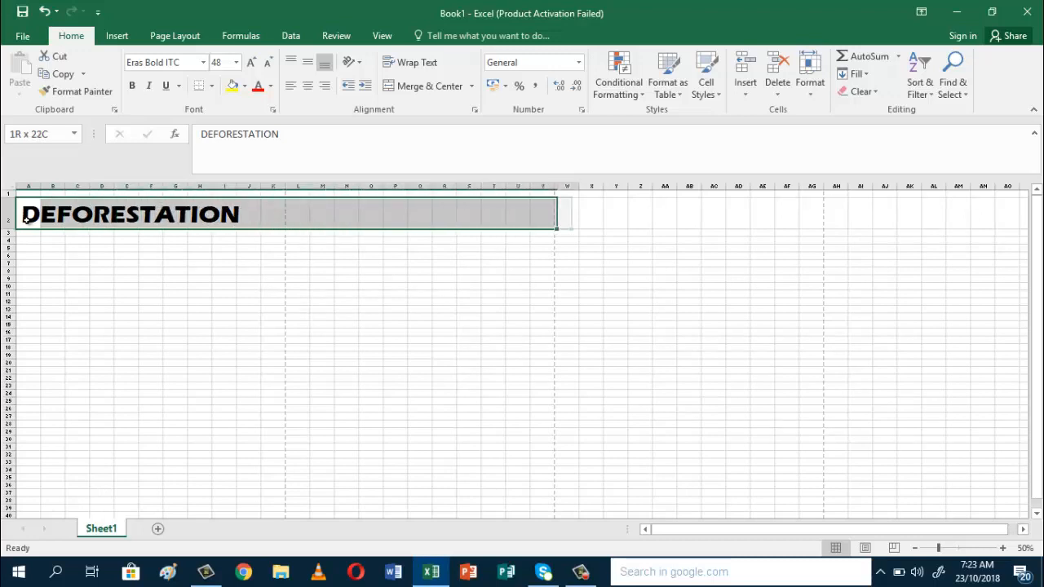
pyautogui.hotkey('shift', 'Right')
pyautogui.hotkey('shift', 'Right')
pyautogui.hotkey('shift', 'Right')
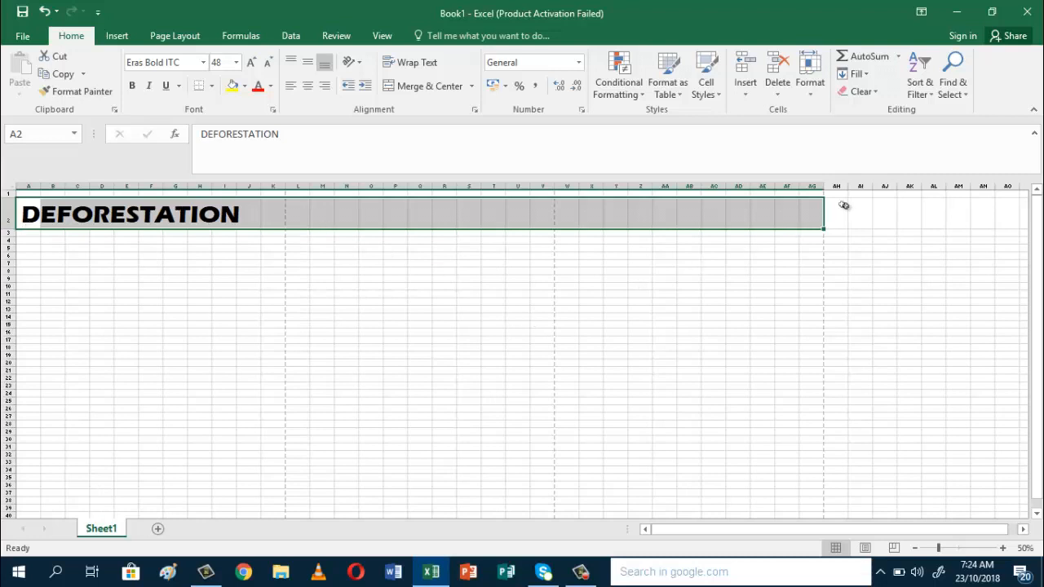
pyautogui.click(417, 87)
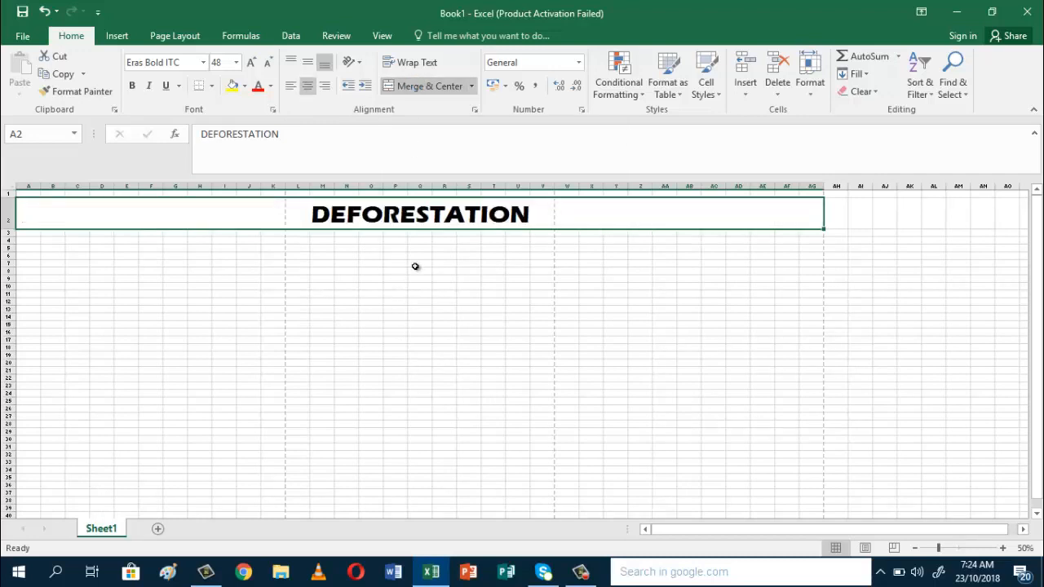
pyautogui.click(54, 242)
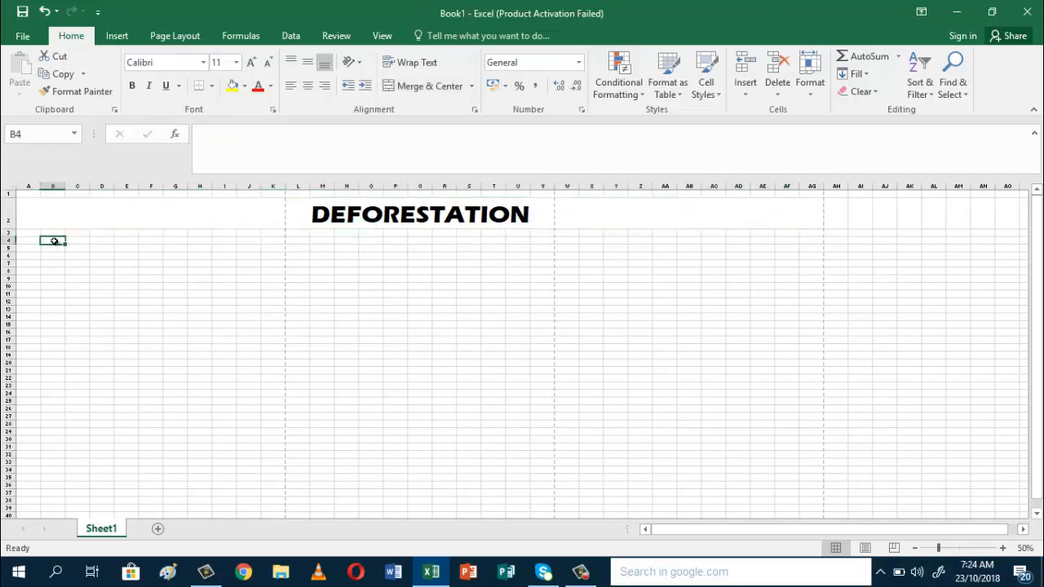
pyautogui.click(80, 233)
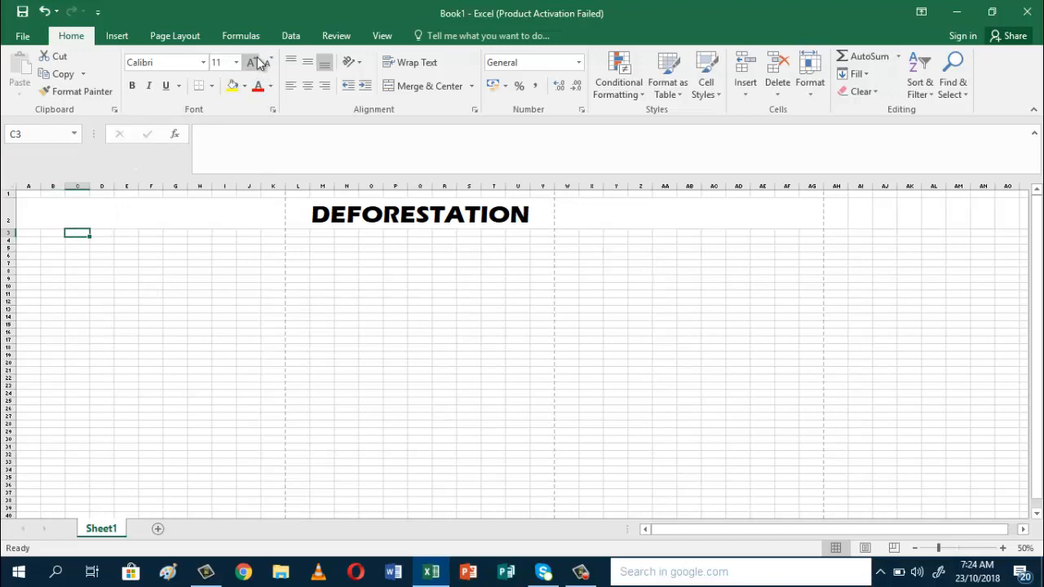
pyautogui.click(204, 63)
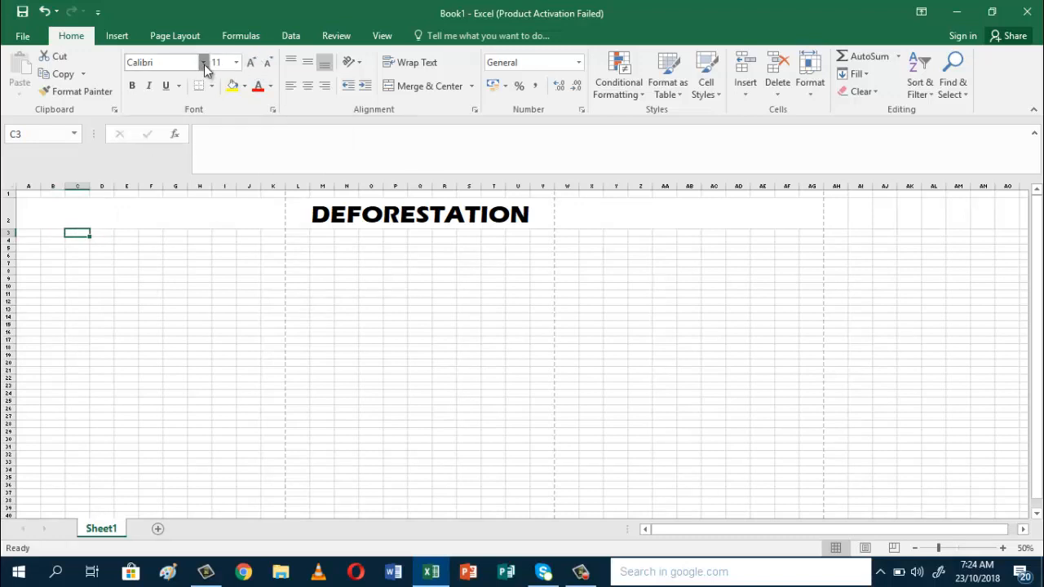
pyautogui.click(368, 364)
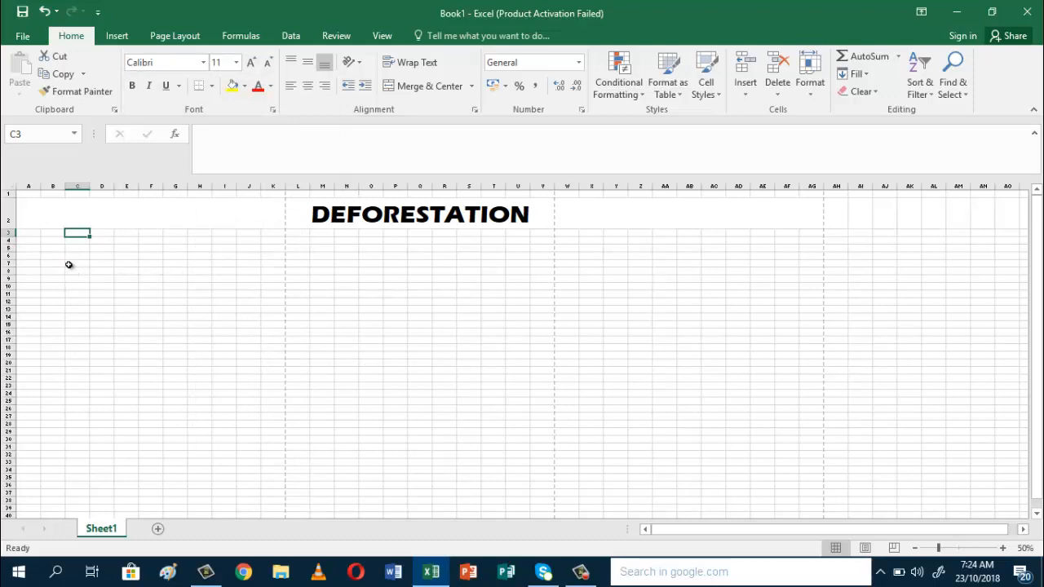
# - Set the font of cells A3 to AG53, the body area below the title, to Eras Demi ITC
pyautogui.click(29, 233)
pyautogui.click(29, 233)
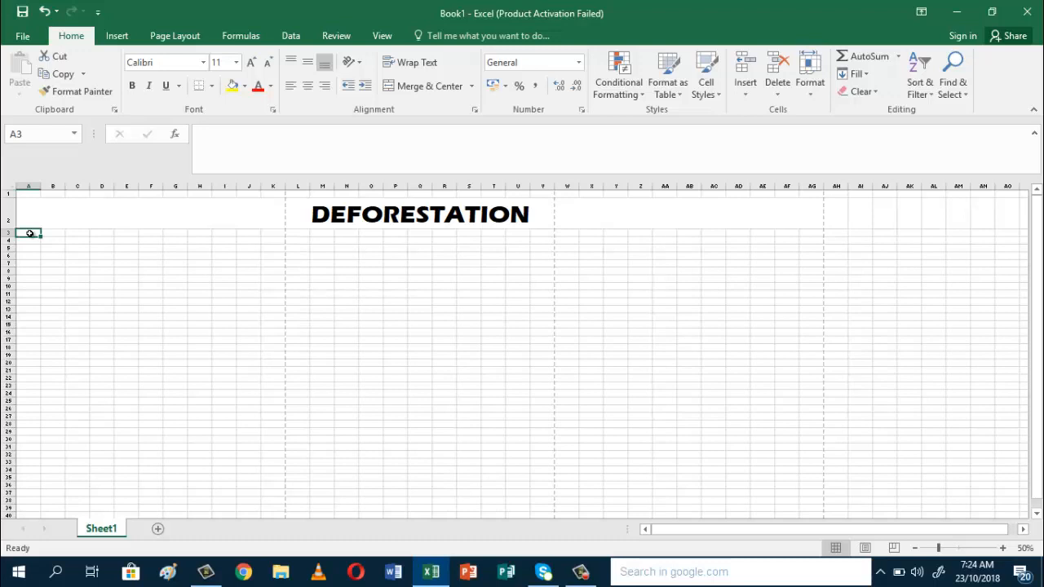
pyautogui.hotkey('shift', 'Right')
pyautogui.hotkey('shift', 'Right')
pyautogui.hotkey('shift', 'Right')
pyautogui.hotkey('shift', 'Right')
pyautogui.hotkey('shift', 'Right')
pyautogui.hotkey('shift', 'Right')
pyautogui.hotkey('shift', 'Right')
pyautogui.hotkey('shift', 'Right')
pyautogui.hotkey('shift', 'Right')
pyautogui.hotkey('shift', 'Right')
pyautogui.hotkey('shift', 'Right')
pyautogui.hotkey('shift', 'Right')
pyautogui.hotkey('shift', 'Right')
pyautogui.hotkey('shift', 'Right')
pyautogui.hotkey('shift', 'Right')
pyautogui.hotkey('shift', 'Right')
pyautogui.hotkey('shift', 'Right')
pyautogui.hotkey('shift', 'Right')
pyautogui.hotkey('shift', 'Right')
pyautogui.hotkey('shift', 'Right')
pyautogui.hotkey('shift', 'Right')
pyautogui.hotkey('shift', 'Right')
pyautogui.hotkey('shift', 'Right')
pyautogui.hotkey('shift', 'Right')
pyautogui.hotkey('shift', 'Right')
pyautogui.hotkey('shift', 'Right')
pyautogui.hotkey('shift', 'Right')
pyautogui.hotkey('shift', 'Right')
pyautogui.hotkey('shift', 'Right')
pyautogui.hotkey('shift', 'Right')
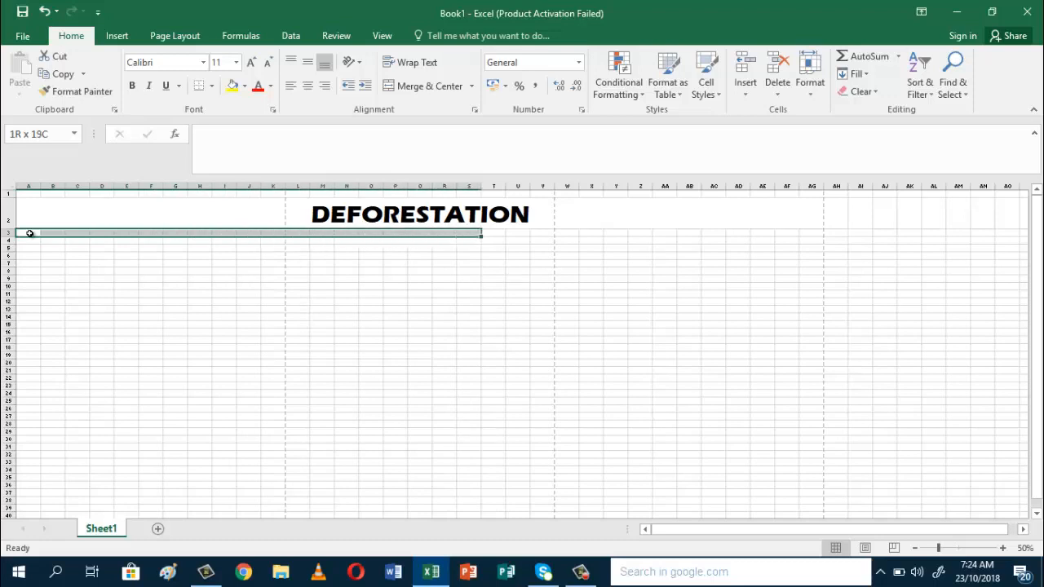
pyautogui.hotkey('shift', 'Right')
pyautogui.hotkey('shift', 'Right')
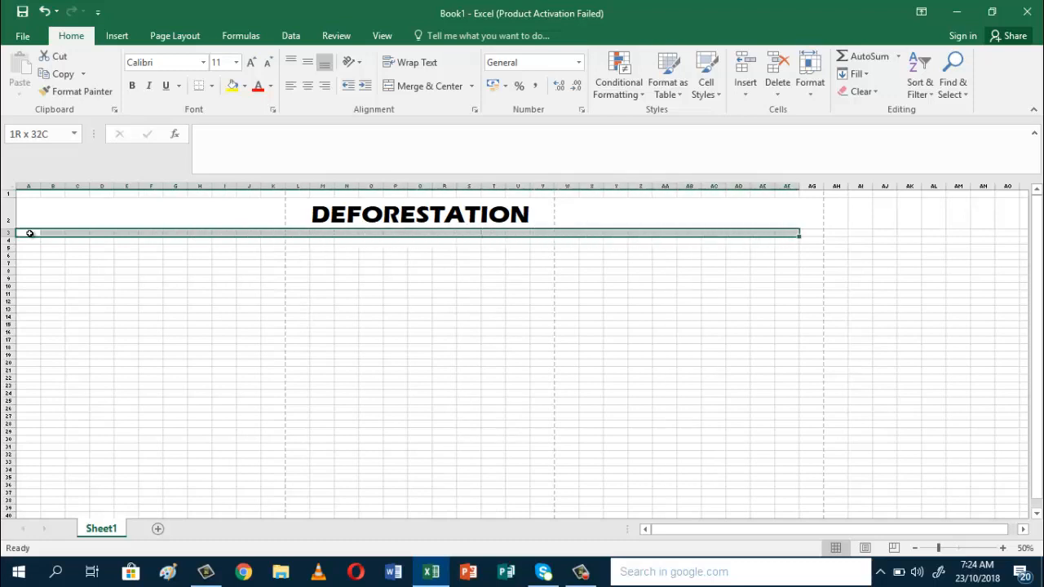
pyautogui.hotkey('shift', 'Down')
pyautogui.hotkey('shift', 'Down')
pyautogui.hotkey('shift', 'Down')
pyautogui.hotkey('shift', 'Down')
pyautogui.hotkey('shift', 'Down')
pyautogui.hotkey('shift', 'Down')
pyautogui.hotkey('shift', 'Down')
pyautogui.hotkey('shift', 'Down')
pyautogui.hotkey('shift', 'Down')
pyautogui.hotkey('shift', 'Down')
pyautogui.hotkey('shift', 'Down')
pyautogui.hotkey('shift', 'Down')
pyautogui.hotkey('shift', 'Down')
pyautogui.hotkey('shift', 'Down')
pyautogui.hotkey('shift', 'Down')
pyautogui.hotkey('shift', 'Down')
pyautogui.hotkey('shift', 'Down')
pyautogui.hotkey('shift', 'Down')
pyautogui.hotkey('shift', 'Down')
pyautogui.hotkey('shift', 'Down')
pyautogui.hotkey('shift', 'Down')
pyautogui.hotkey('shift', 'Down')
pyautogui.hotkey('shift', 'Down')
pyautogui.hotkey('shift', 'Down')
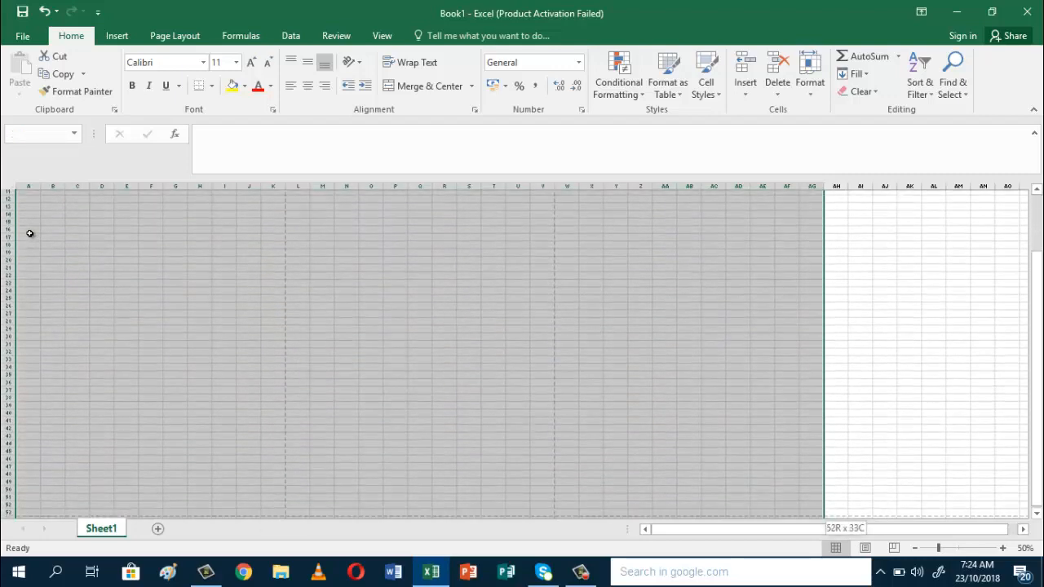
pyautogui.hotkey('shift', 'Down')
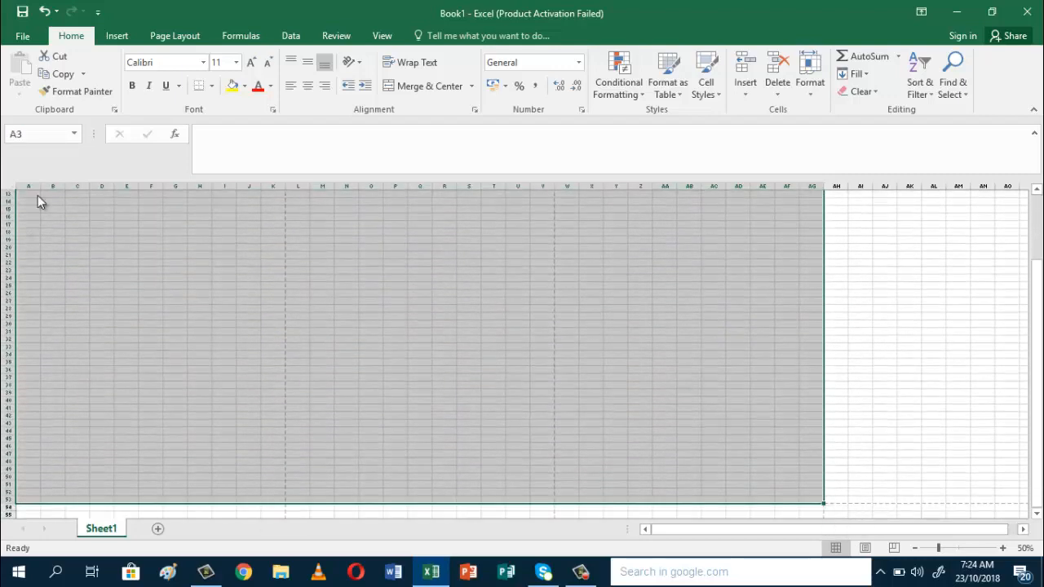
pyautogui.click(203, 63)
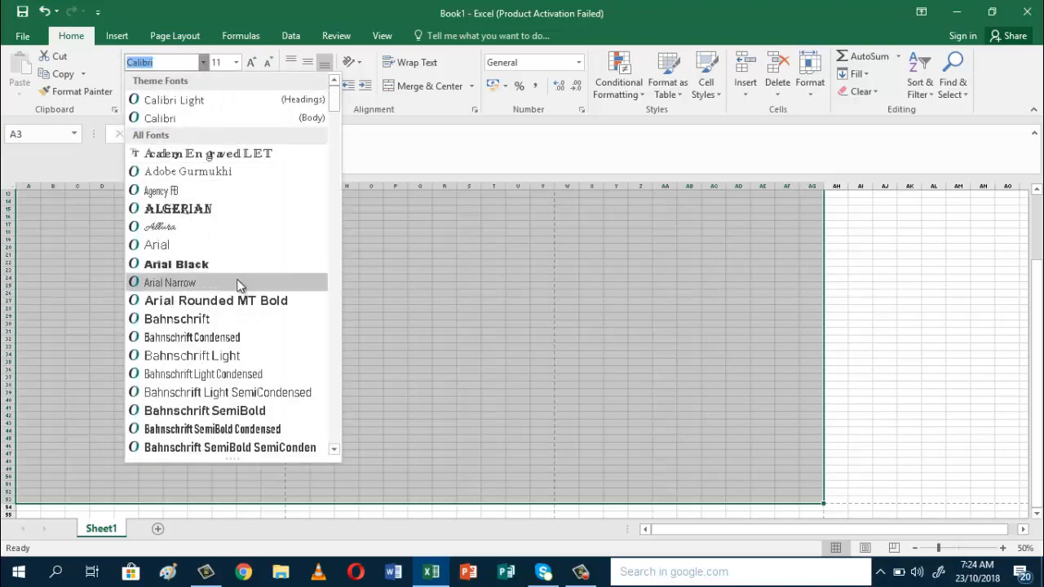
pyautogui.click(335, 450)
pyautogui.moveTo(334, 450); pyautogui.dragTo(334, 449)
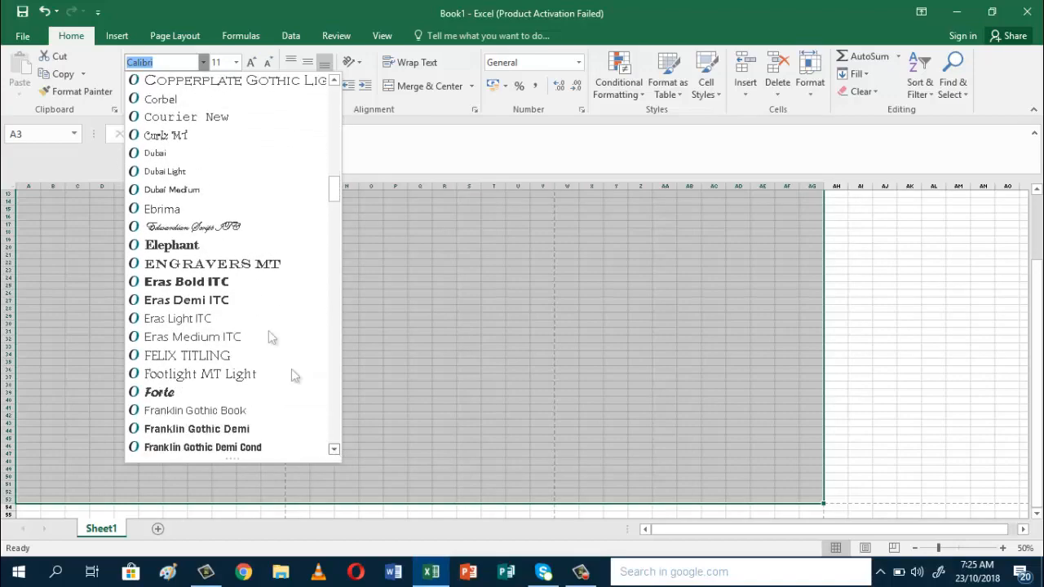
pyautogui.click(181, 300)
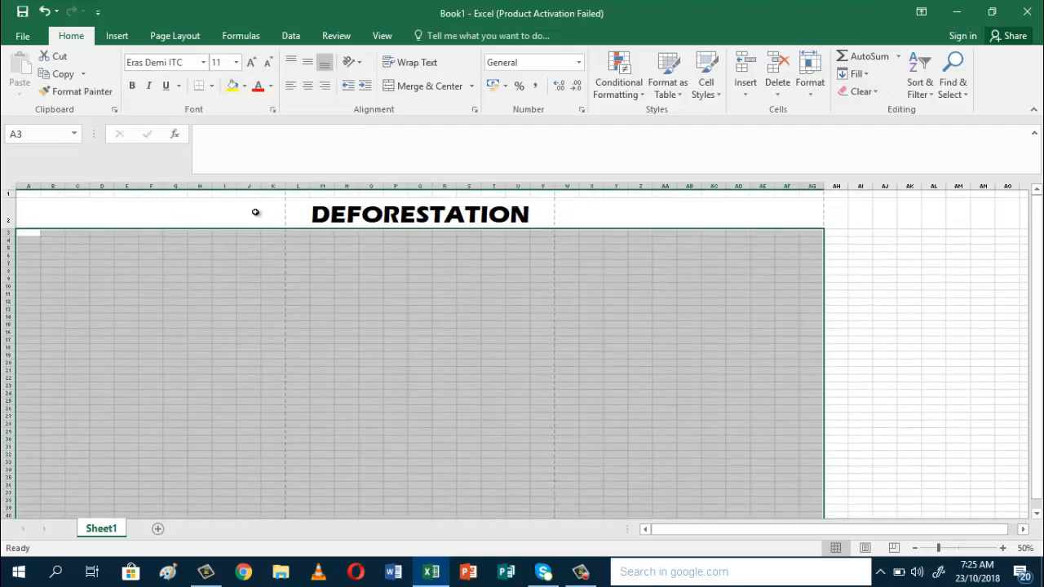
# - Set the font size of the body cells A3 to AG53 to 36
pyautogui.click(252, 64)
pyautogui.click(253, 63)
pyautogui.click(253, 64)
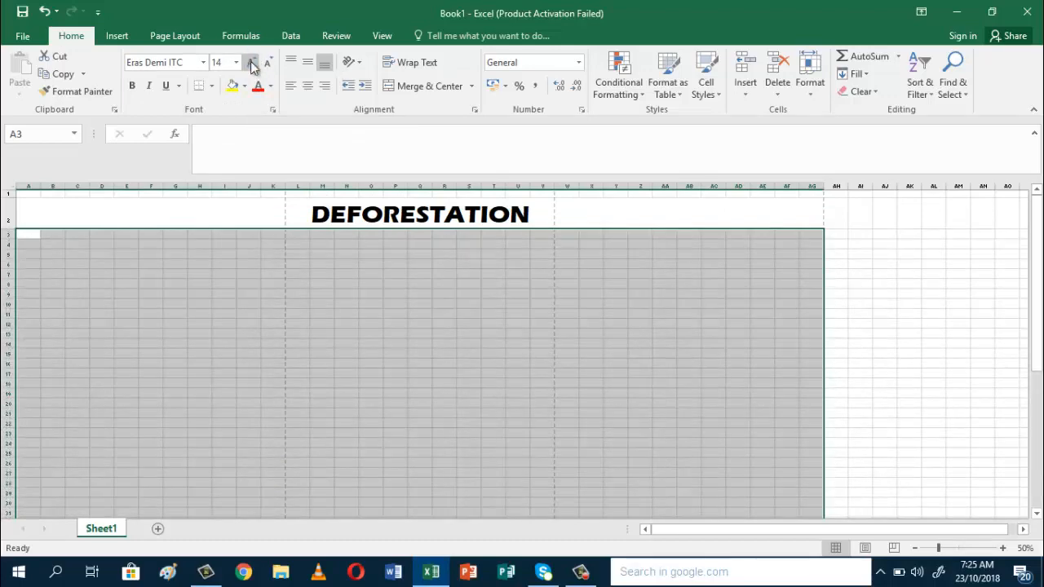
pyautogui.click(253, 64)
pyautogui.click(254, 61)
pyautogui.click(254, 62)
pyautogui.click(255, 62)
pyautogui.click(257, 62)
pyautogui.click(256, 60)
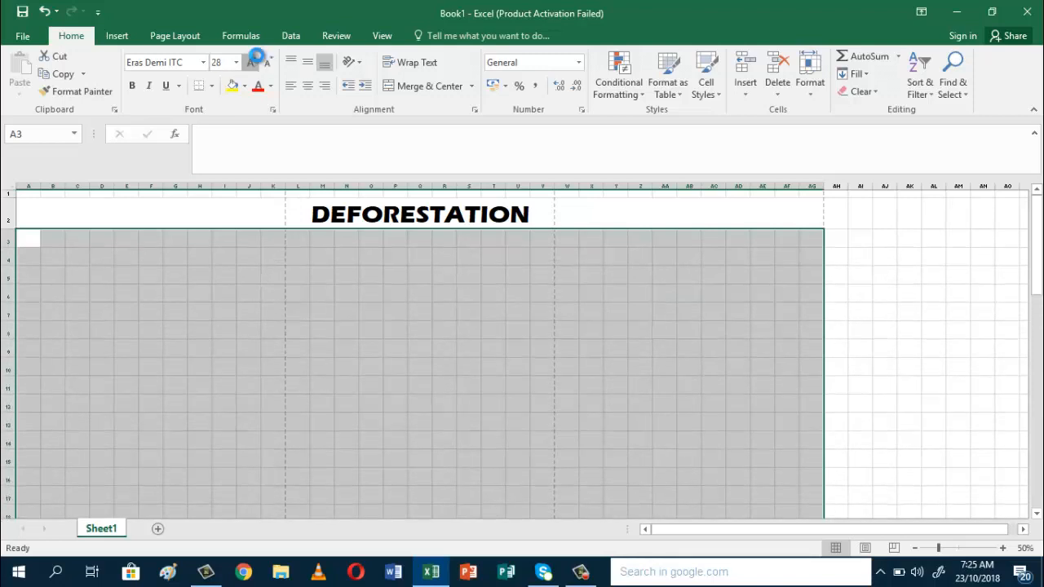
pyautogui.click(255, 60)
pyautogui.click(252, 64)
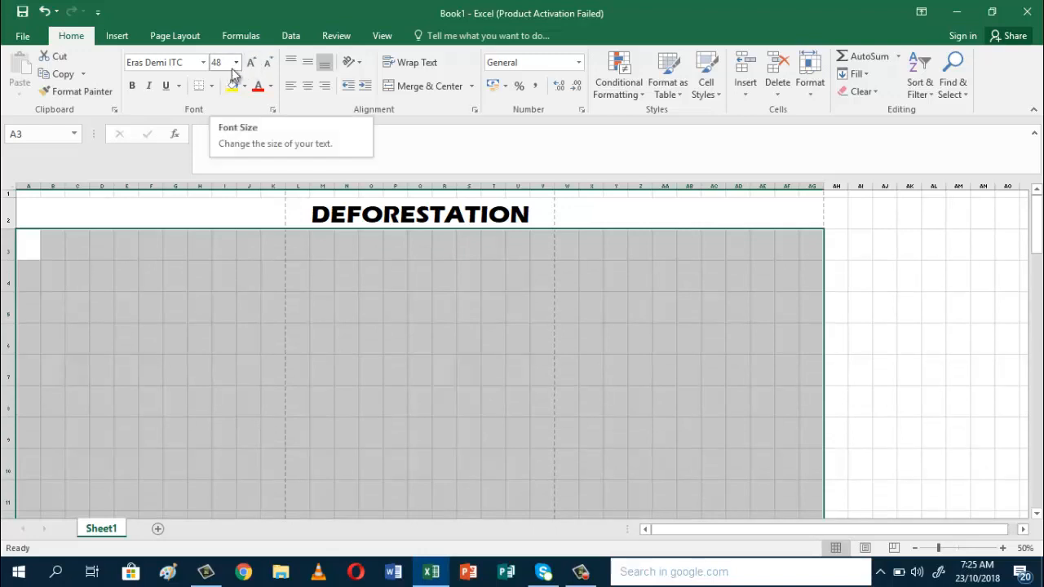
pyautogui.click(270, 63)
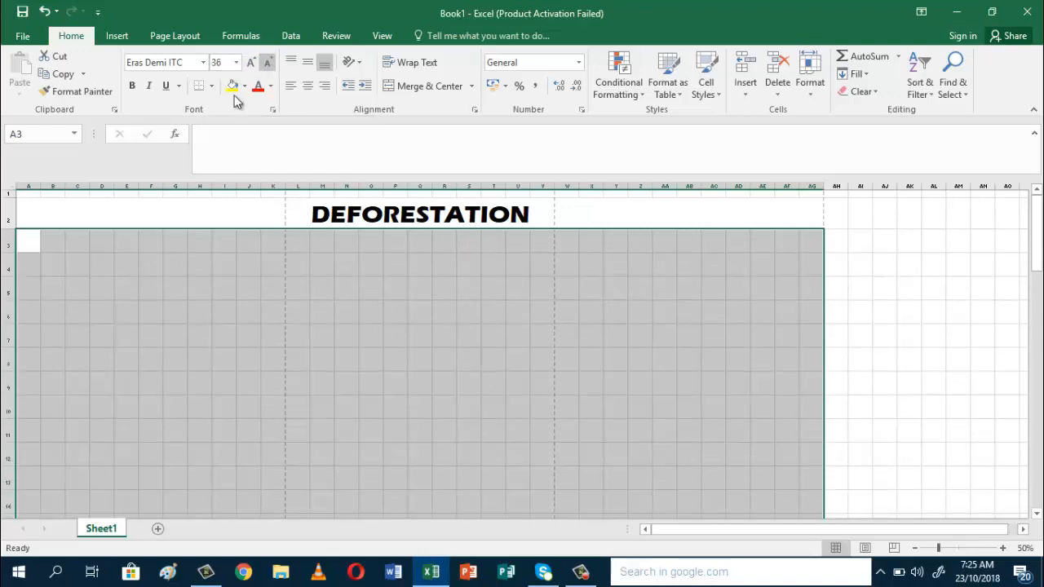
# - Enter "One of the county's environmental problems is the rapid rate at which trees are cut" in cell D3
pyautogui.click(59, 246)
pyautogui.click(102, 246)
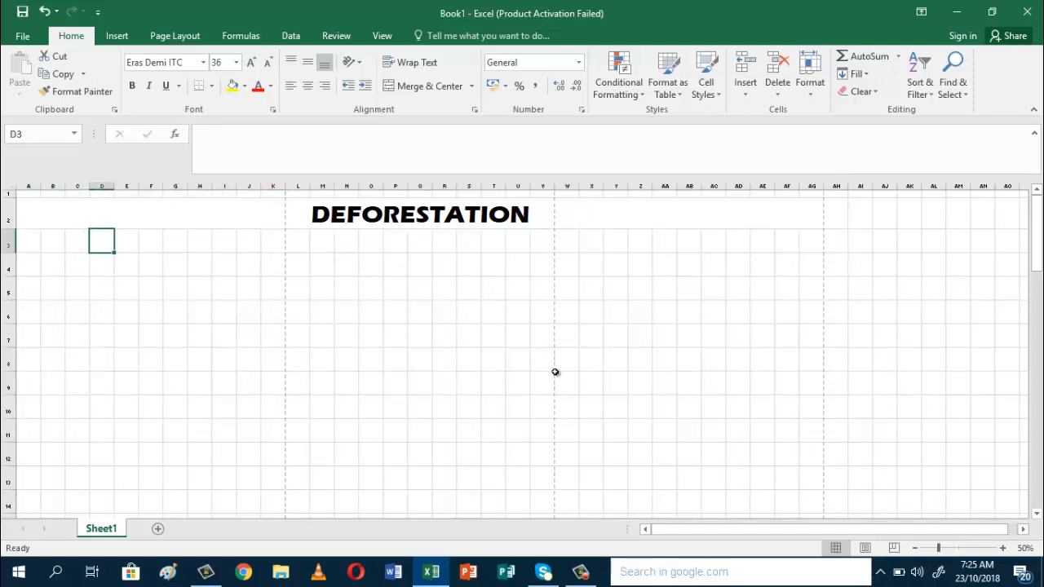
pyautogui.write('One ')
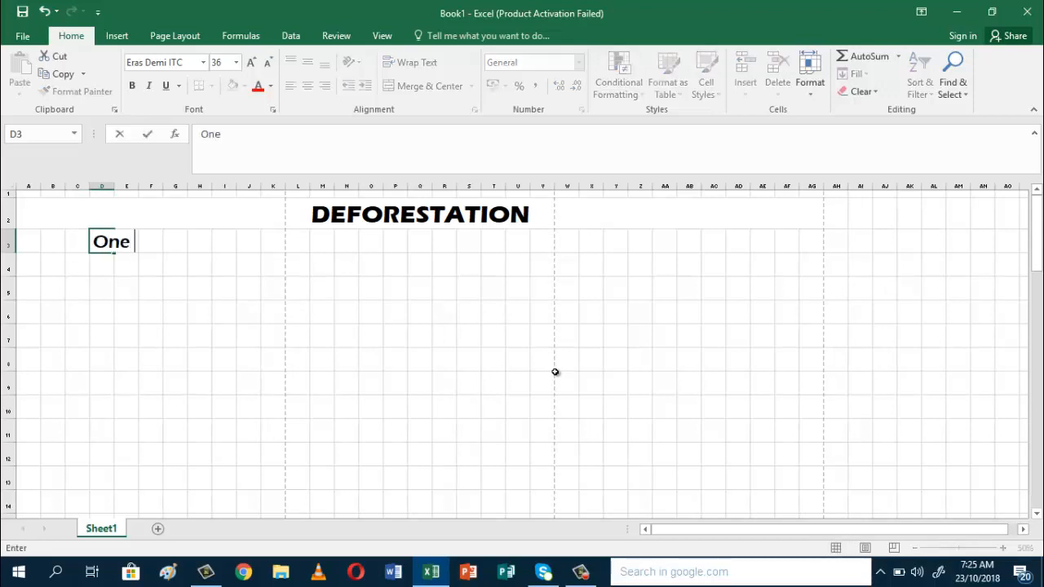
pyautogui.write('of the c')
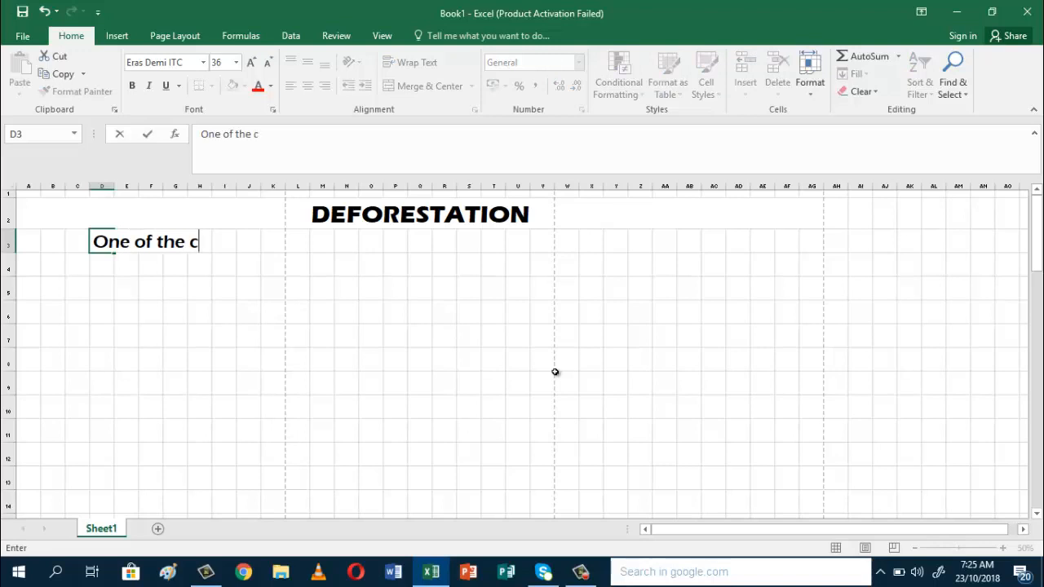
pyautogui.write('ount')
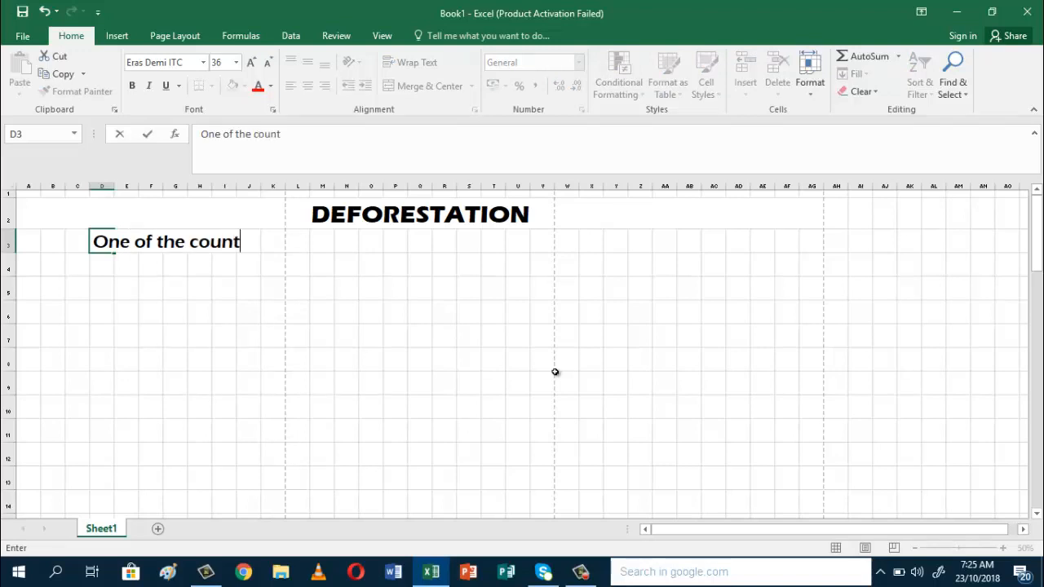
pyautogui.write("y's environmental")
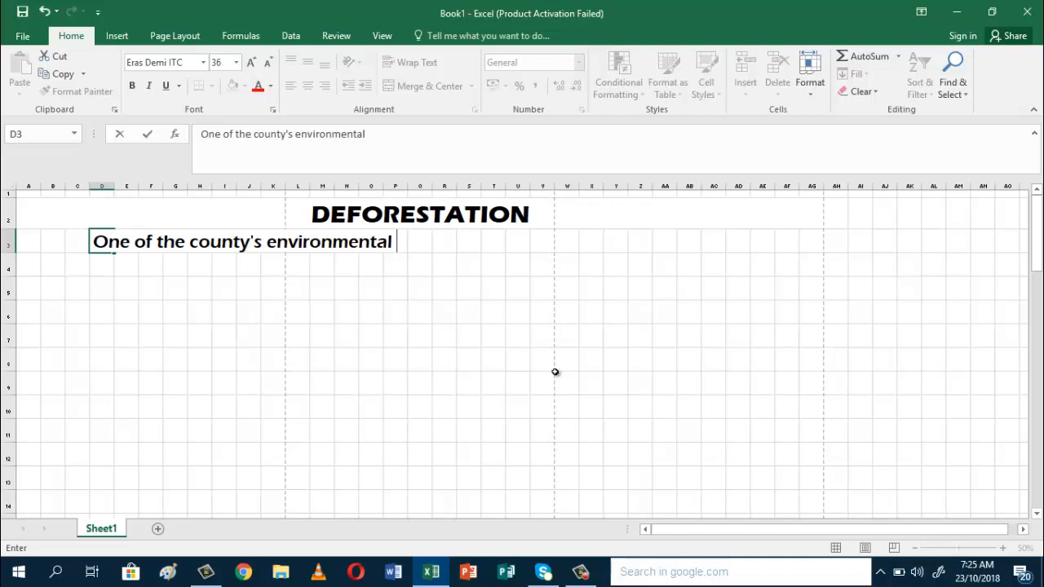
pyautogui.write('problem')
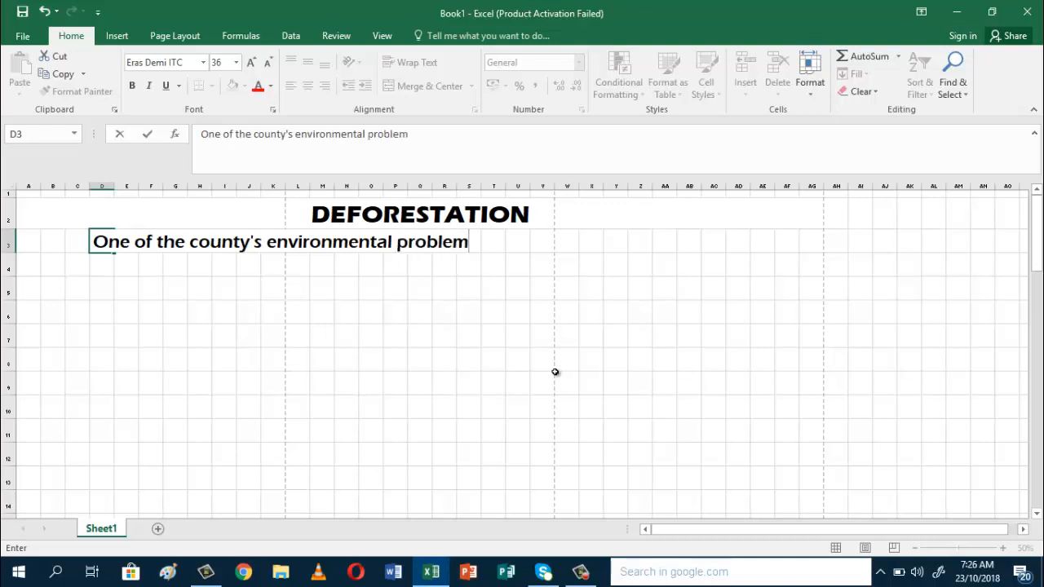
pyautogui.write('s is the rapi')
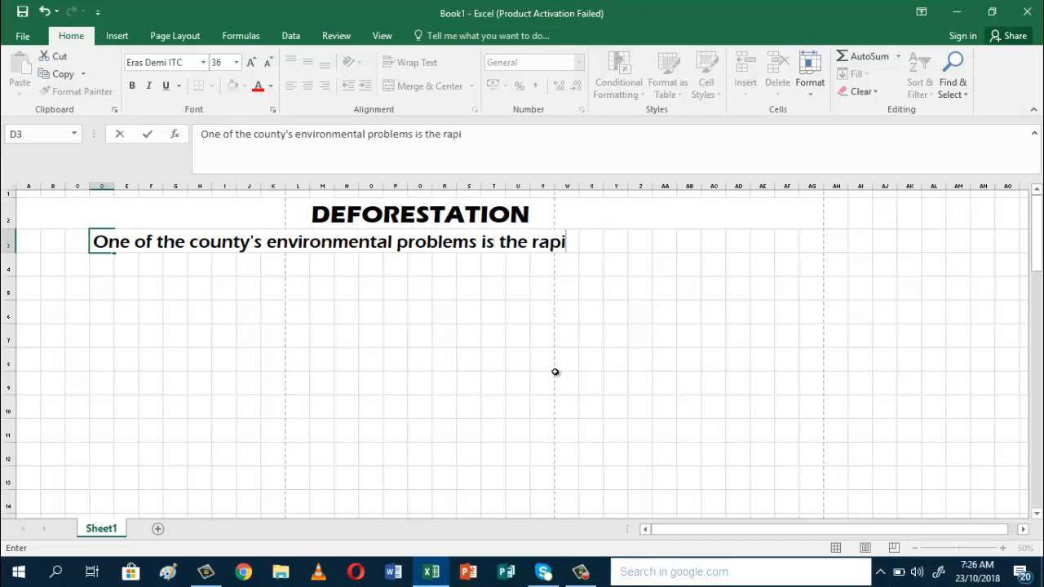
pyautogui.write('d rate')
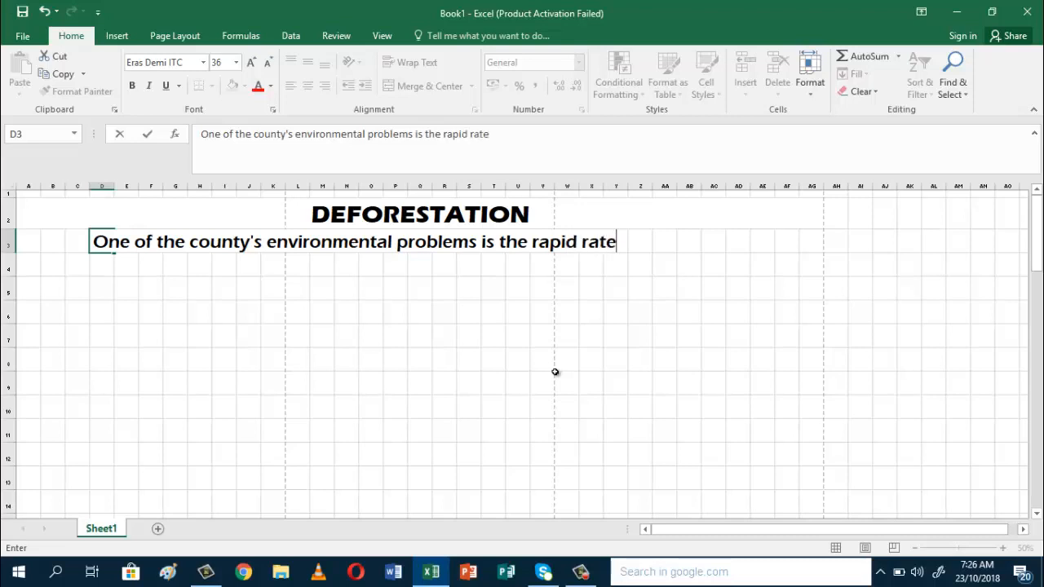
pyautogui.write(' at which')
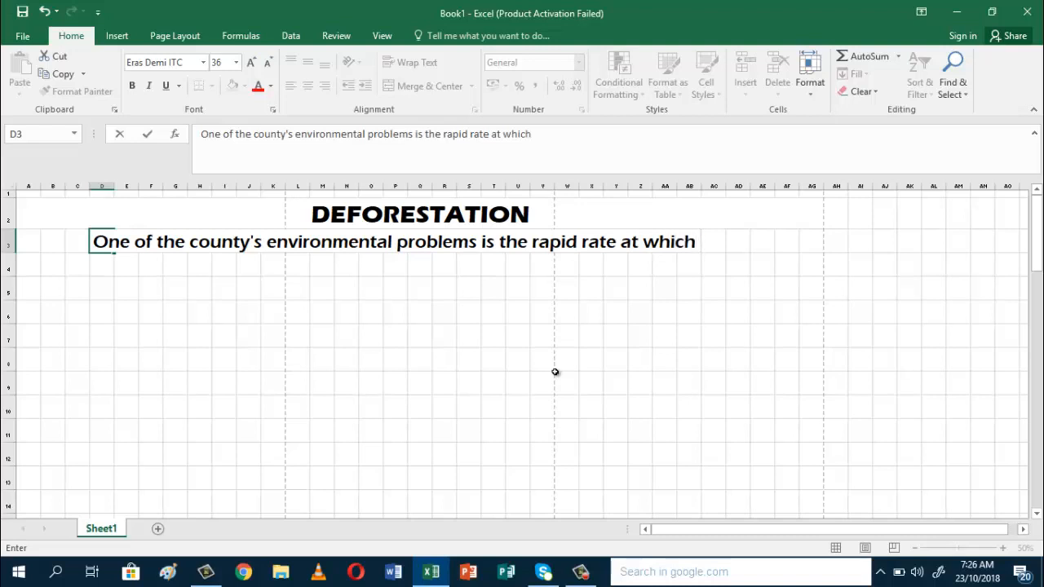
pyautogui.write(' trees')
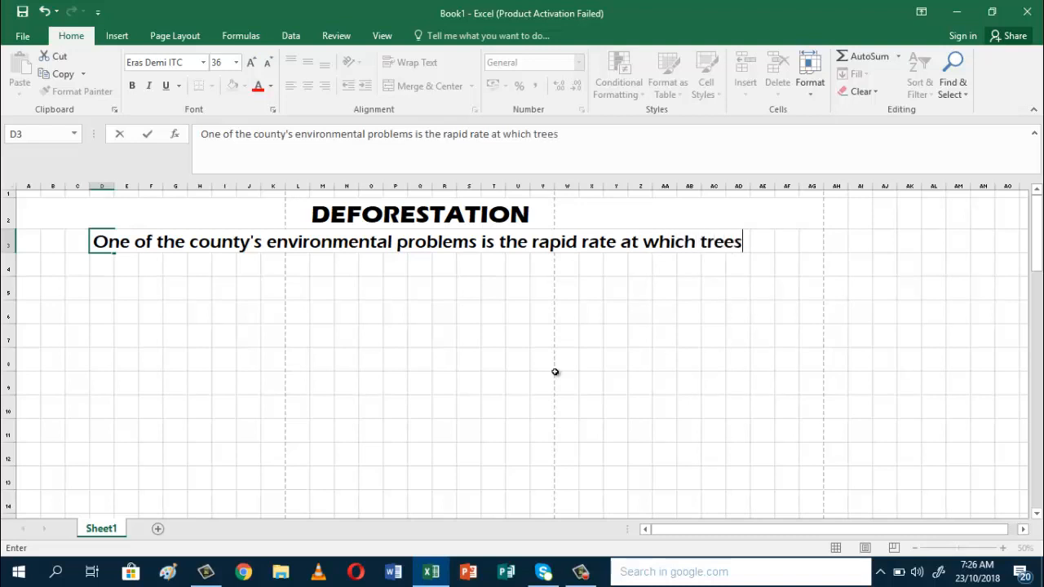
pyautogui.write(' are cut')
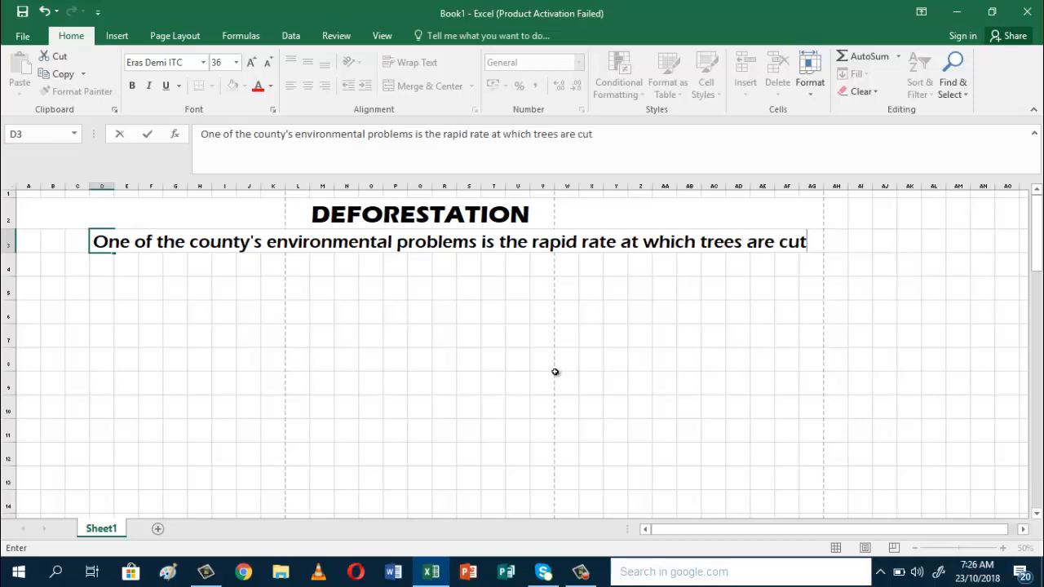
pyautogui.press('Return')
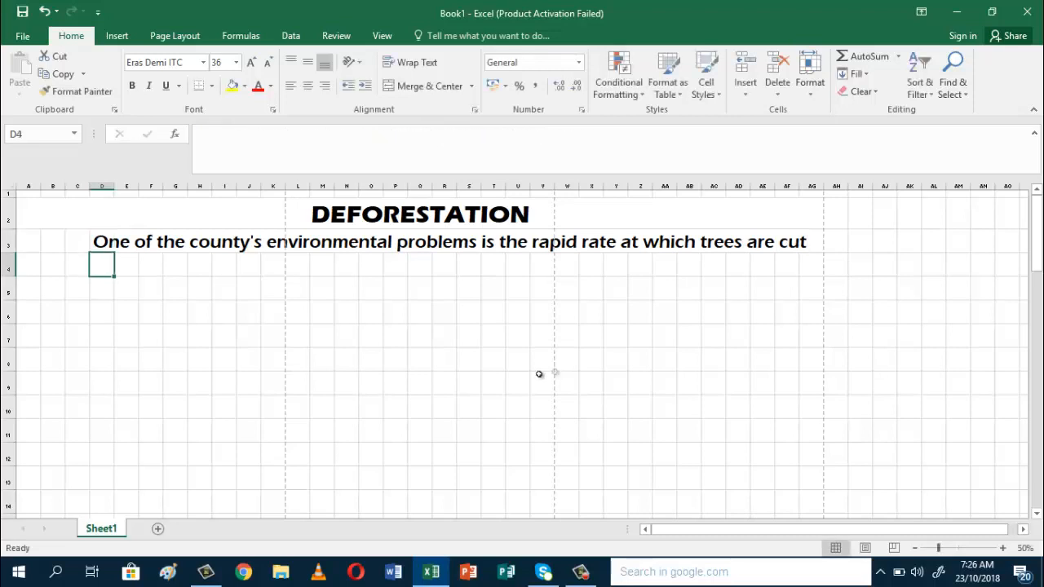
# - Continue the paragraph in cell A4 with "down. In the Philippines, the major causes of deforestation are:"
pyautogui.click(36, 271)
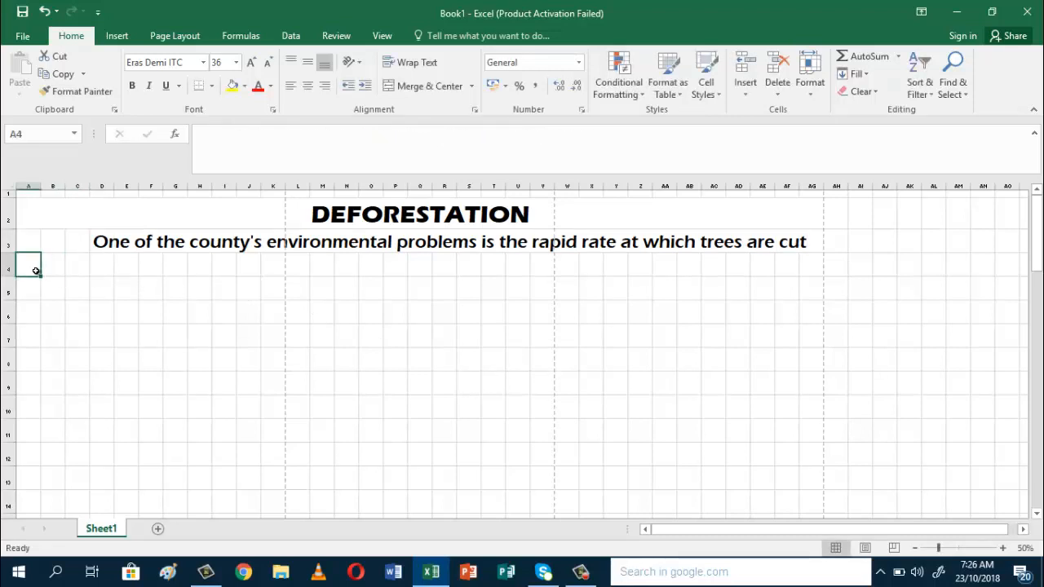
pyautogui.write('down')
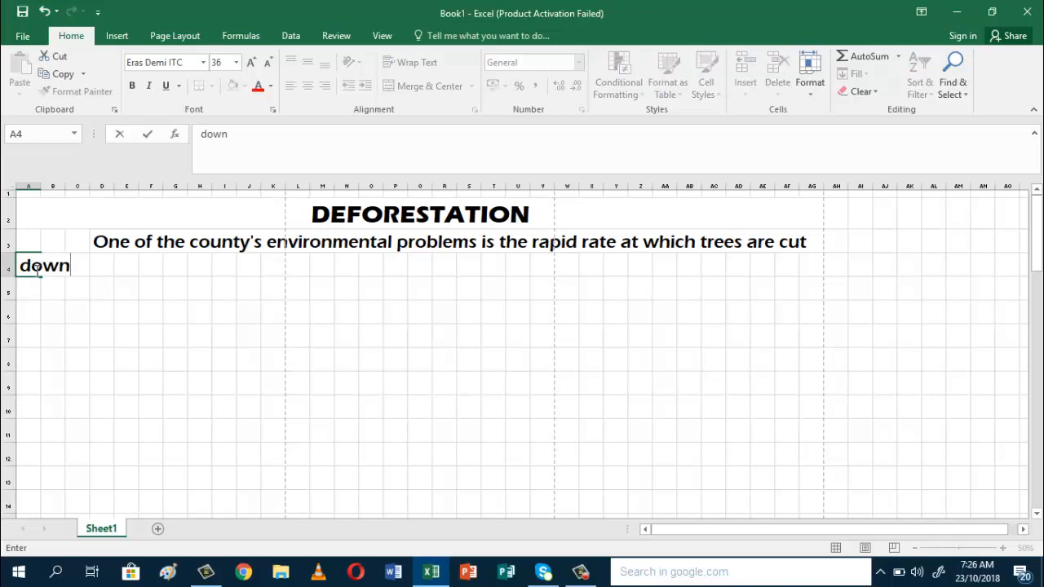
pyautogui.write('.  In the ')
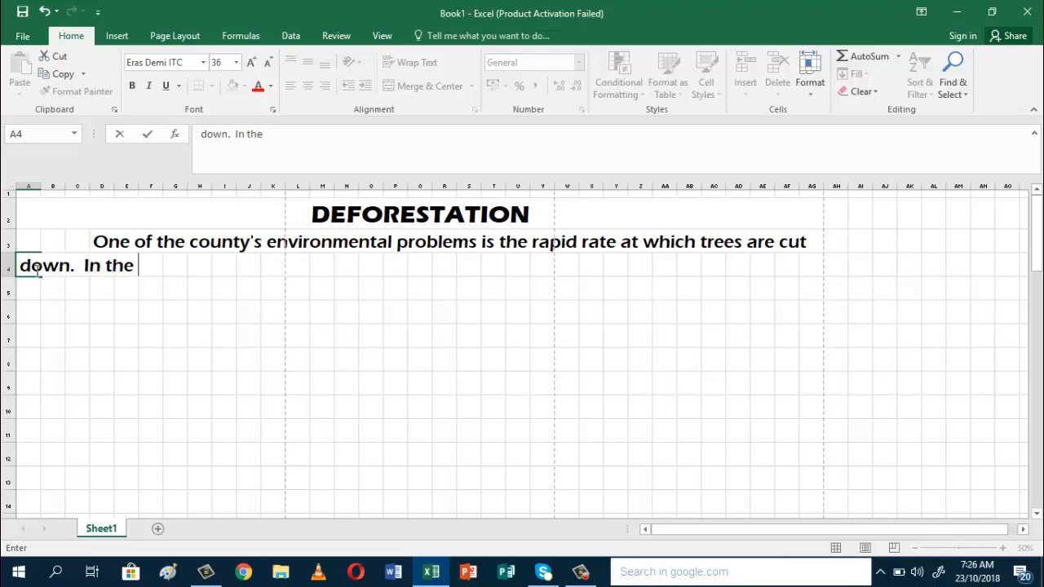
pyautogui.write('Philippines ')
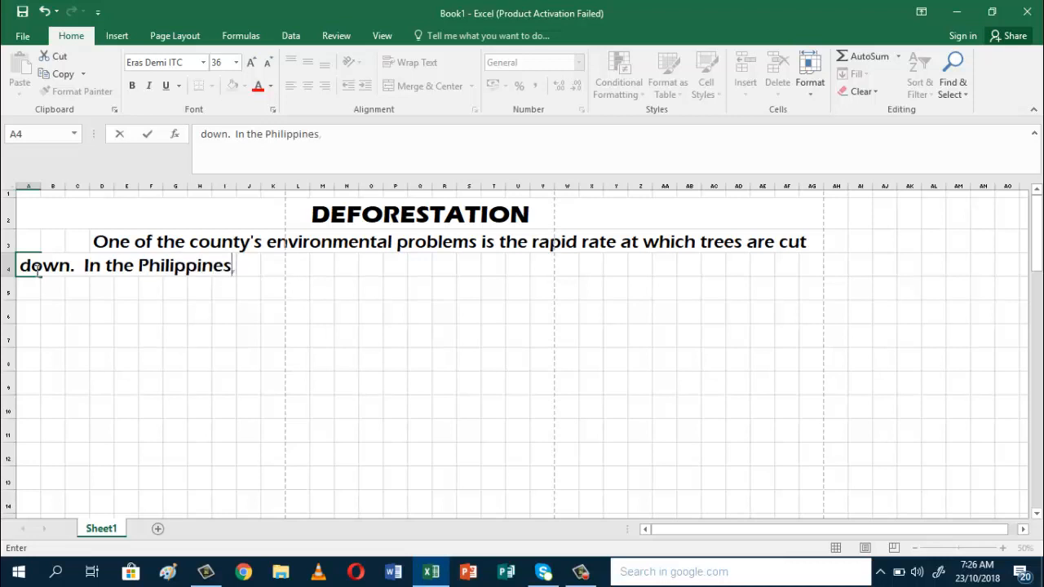
pyautogui.write(', the maj')
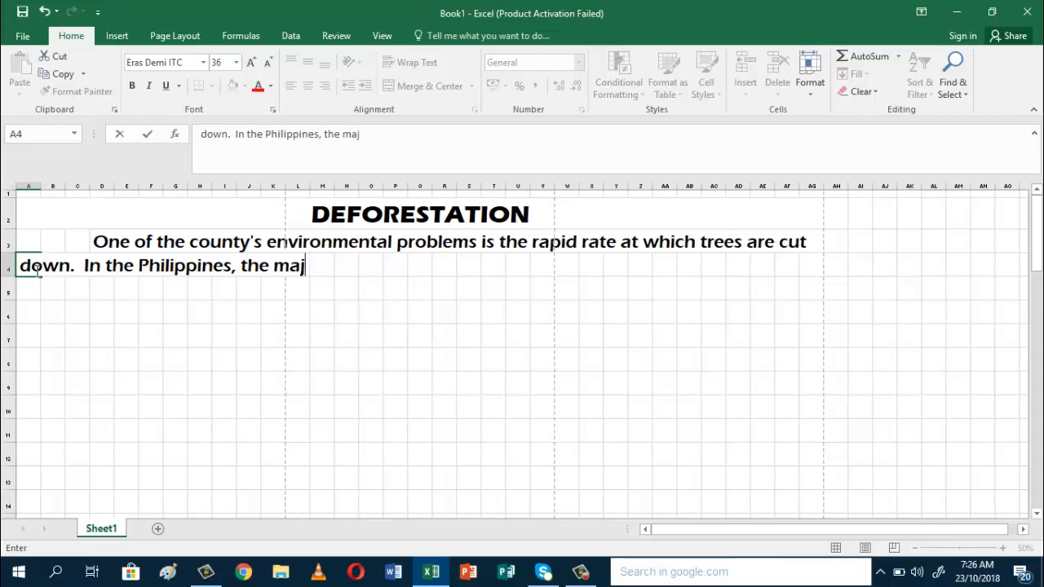
pyautogui.write('or ca')
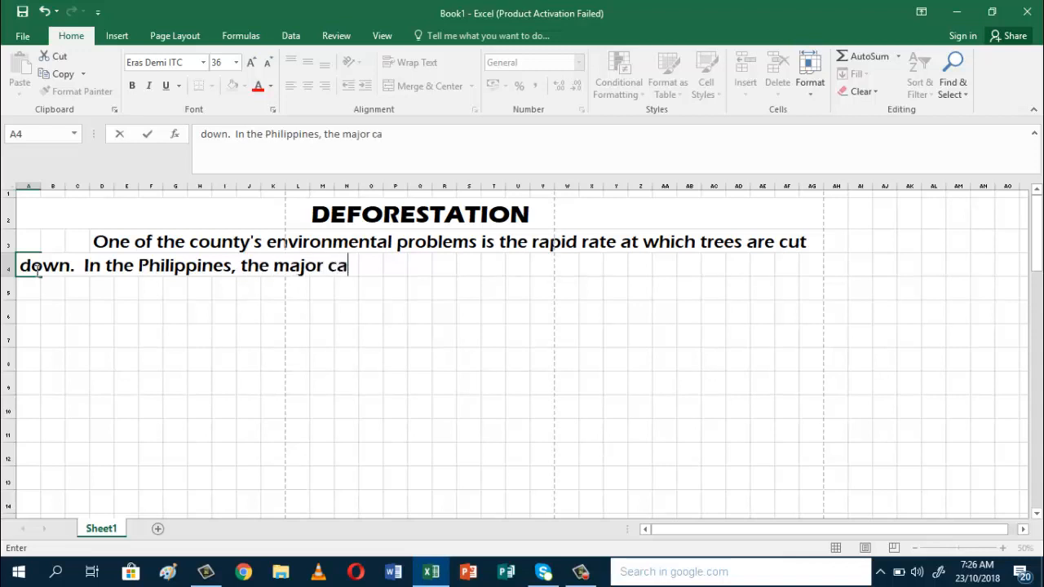
pyautogui.write('uses of de')
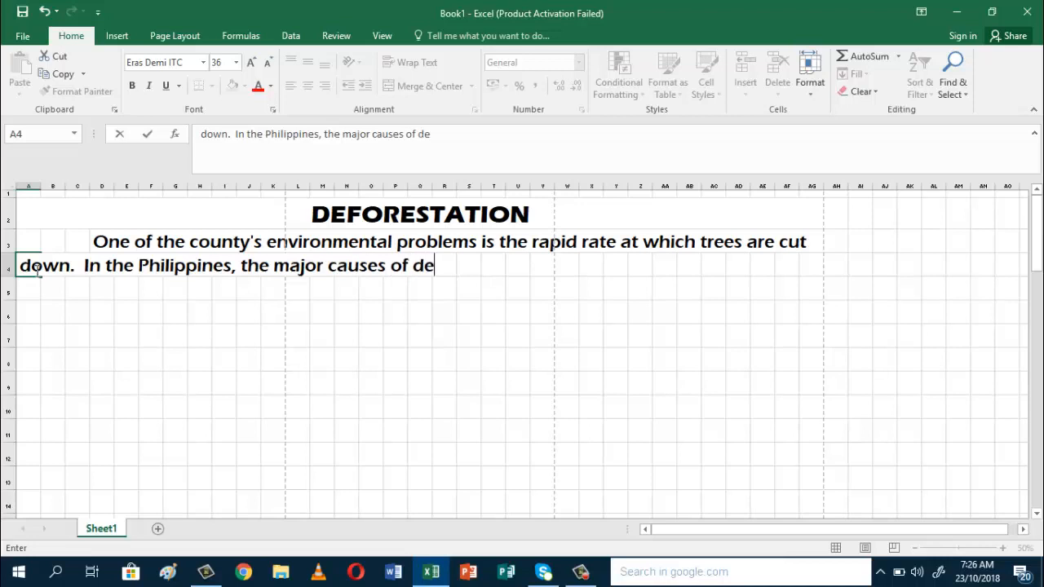
pyautogui.write('foresta')
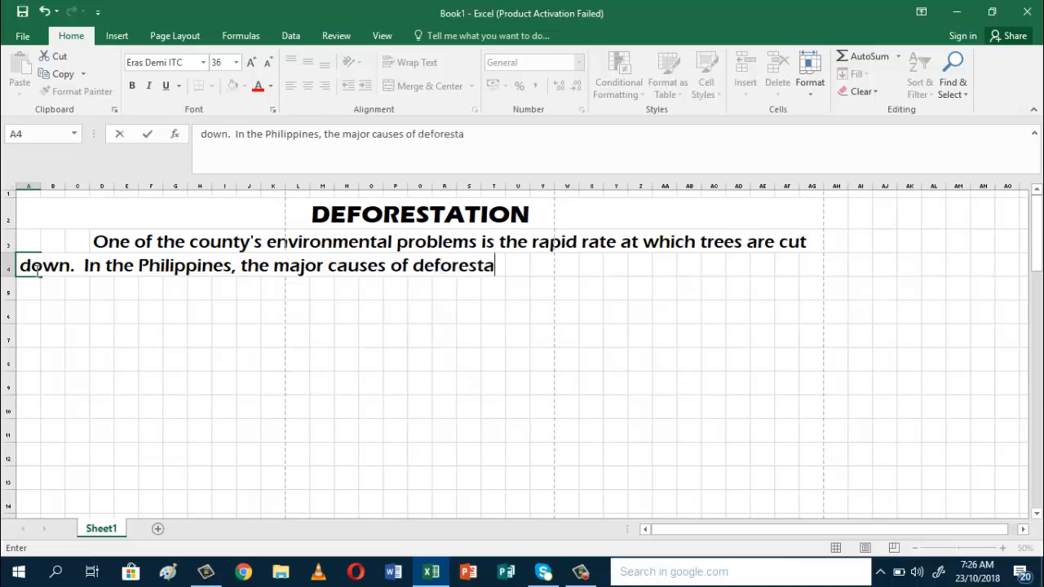
pyautogui.write('tion are')
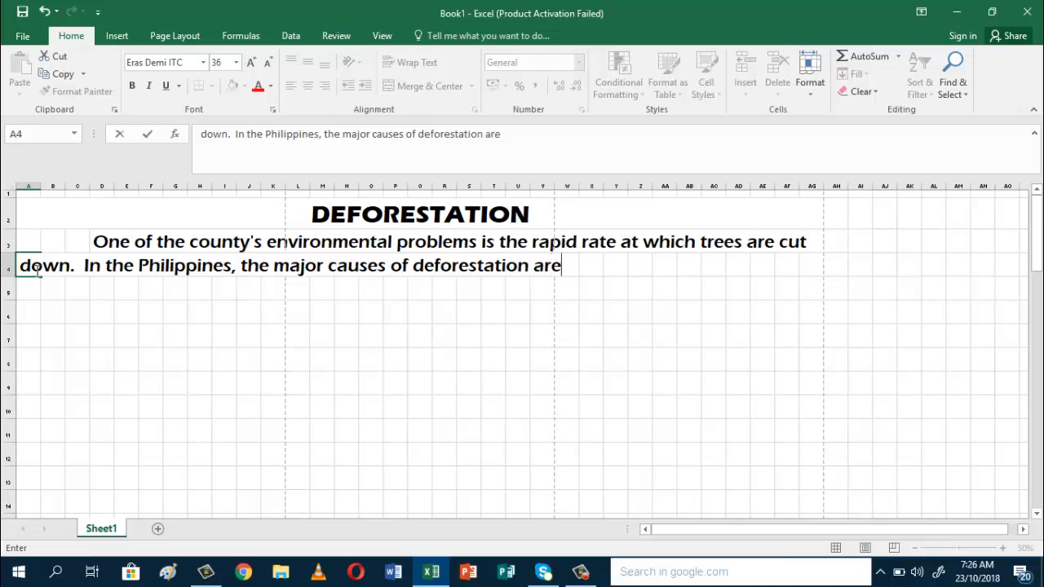
pyautogui.write(':')
pyautogui.press('Return')
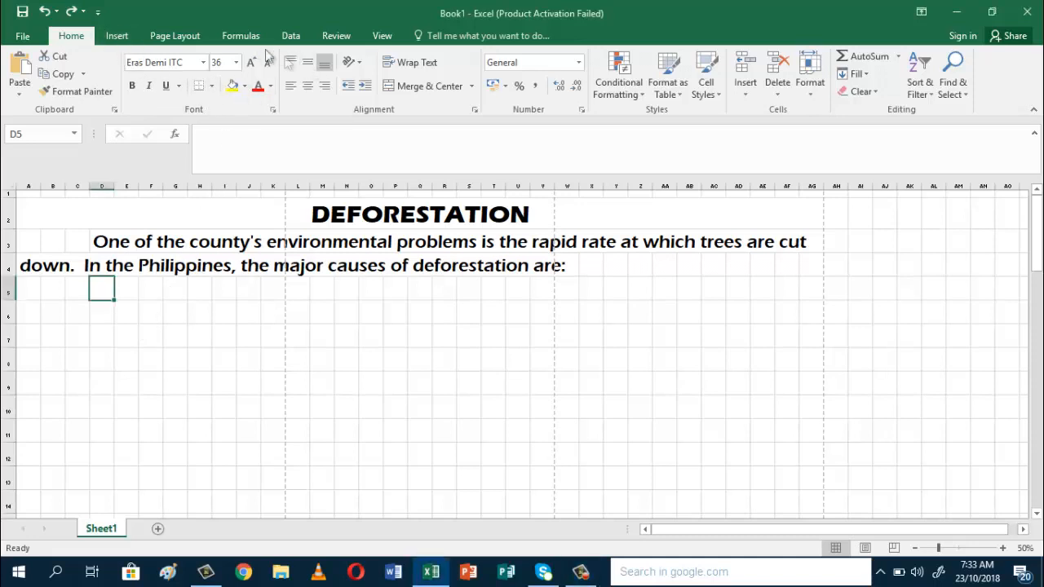
# - Draw a flowchart connector shape about 0.9 cm high and 1.11 cm wide as a bullet and centre it in cell D5
pyautogui.click(115, 36)
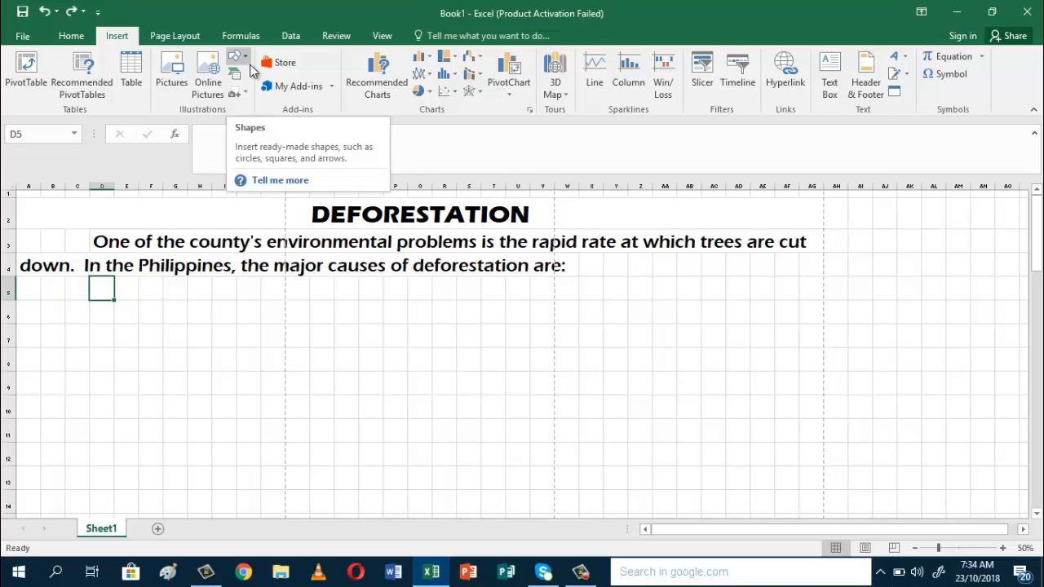
pyautogui.click(237, 57)
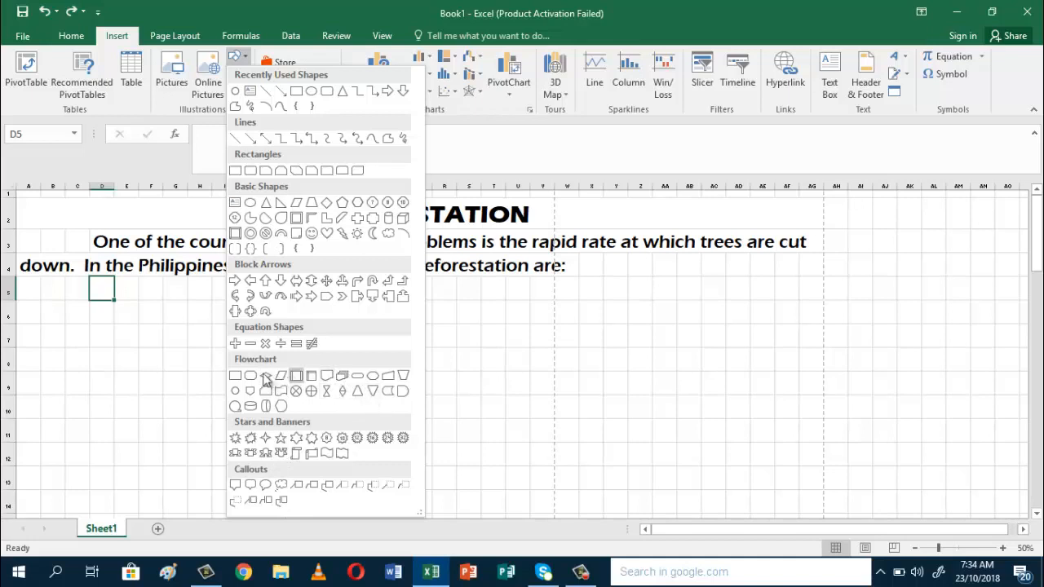
pyautogui.click(236, 391)
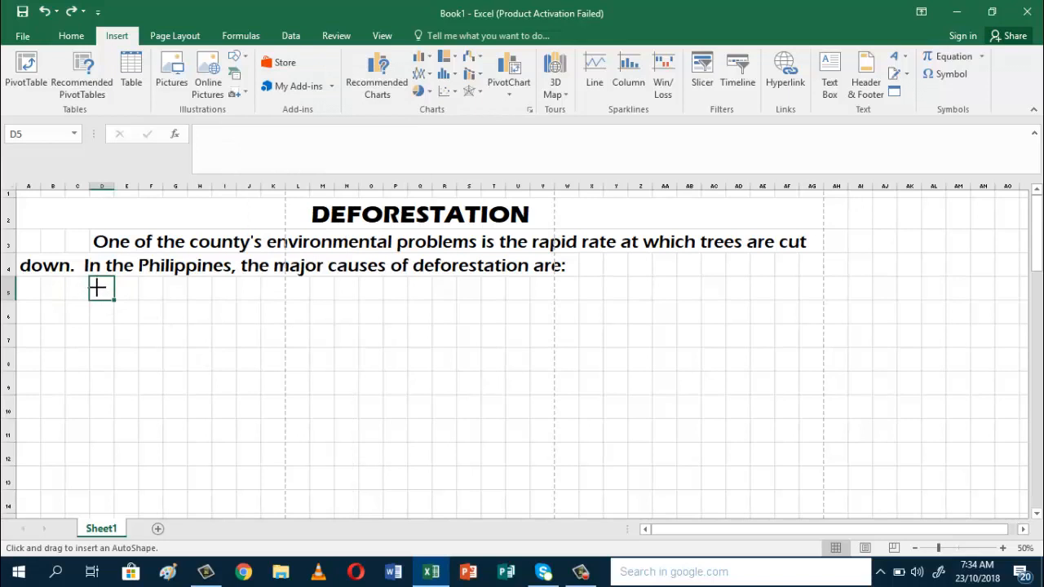
pyautogui.moveTo(97, 299); pyautogui.dragTo(116, 299)
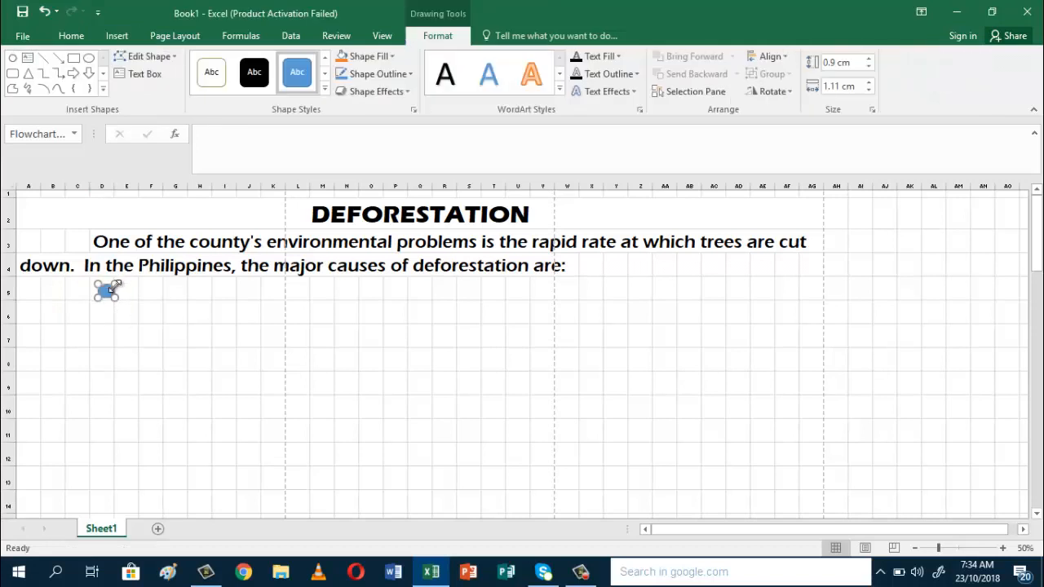
pyautogui.moveTo(103, 290); pyautogui.dragTo(102, 290)
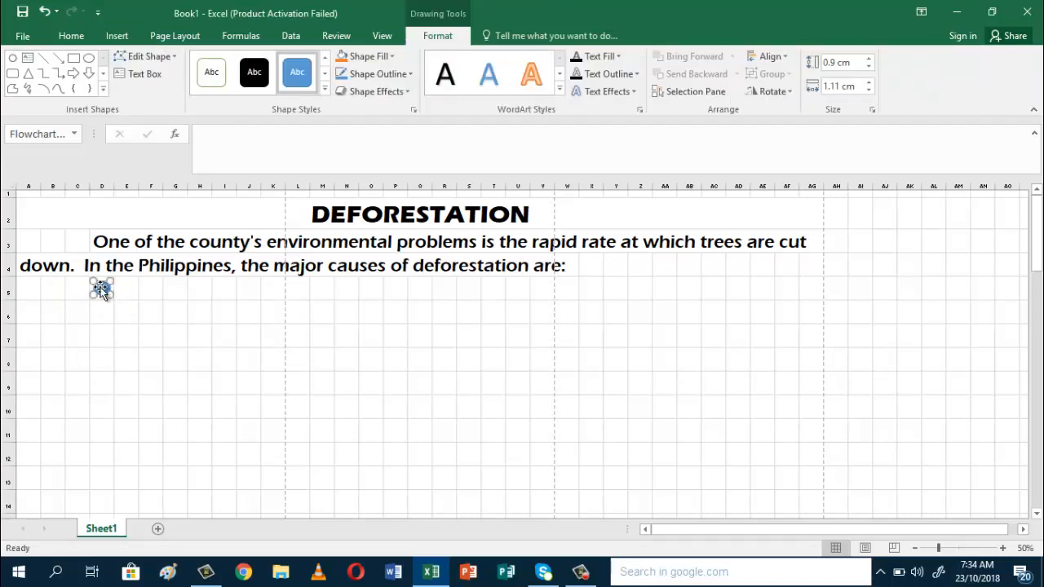
pyautogui.click(157, 309)
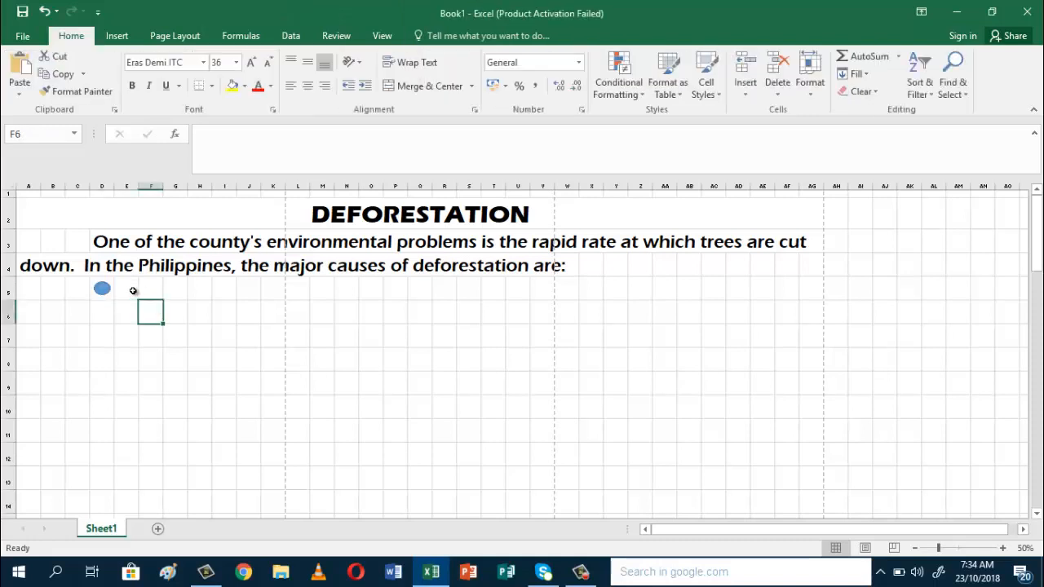
# - Enter "Kaingin farming" in cell E5 beside the bullet shape
pyautogui.click(133, 291)
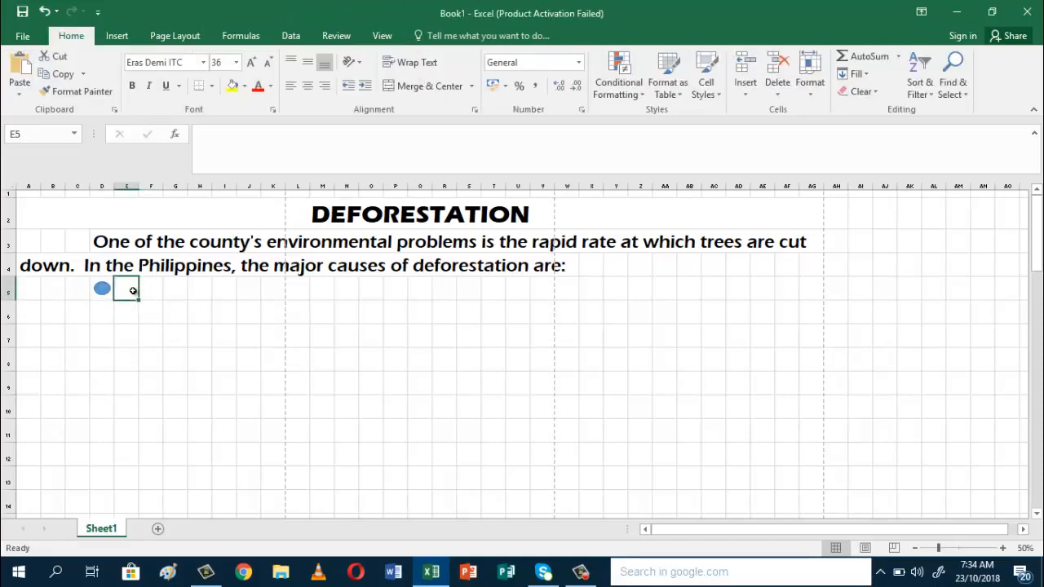
pyautogui.write('Kainign')
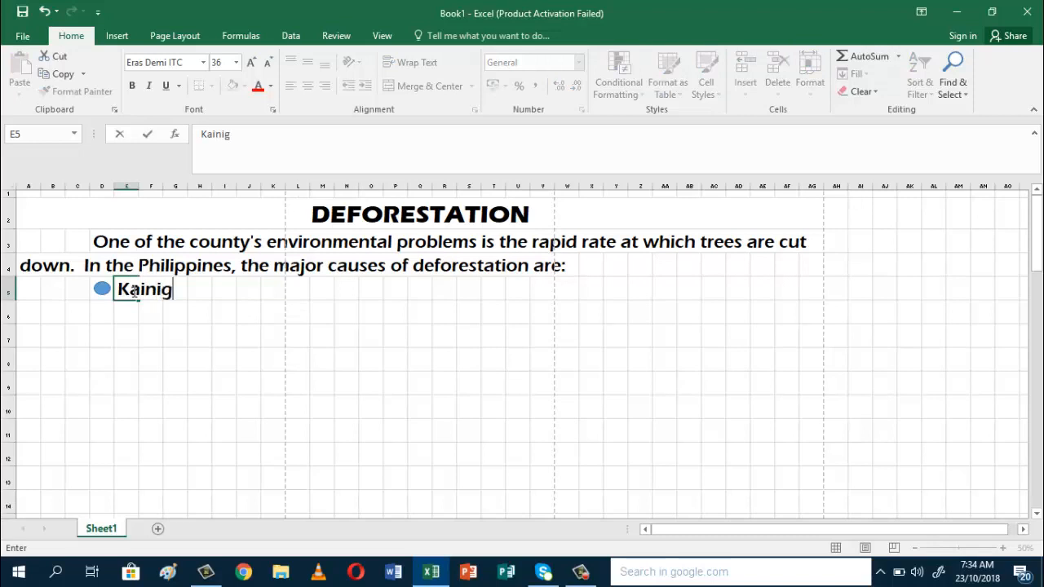
pyautogui.press('BackSpace')
pyautogui.press('BackSpace')
pyautogui.press('BackSpace')
pyautogui.press('BackSpace')
pyautogui.write('ngin farming')
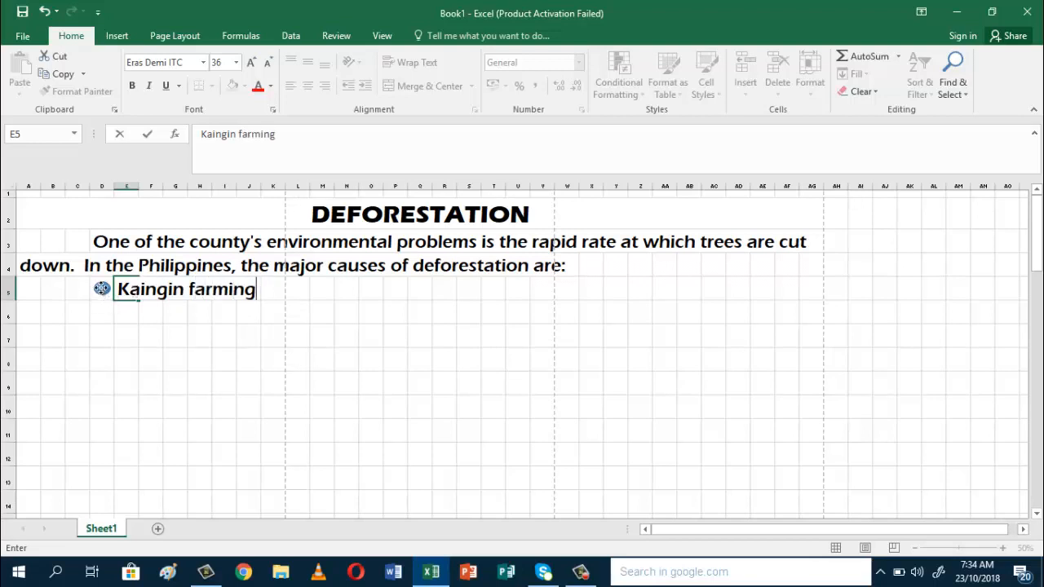
# - Copy the bullet shape in D5 and paste five copies of it starting at cell D6
pyautogui.click(101, 288)
pyautogui.click(57, 75)
pyautogui.click(103, 314)
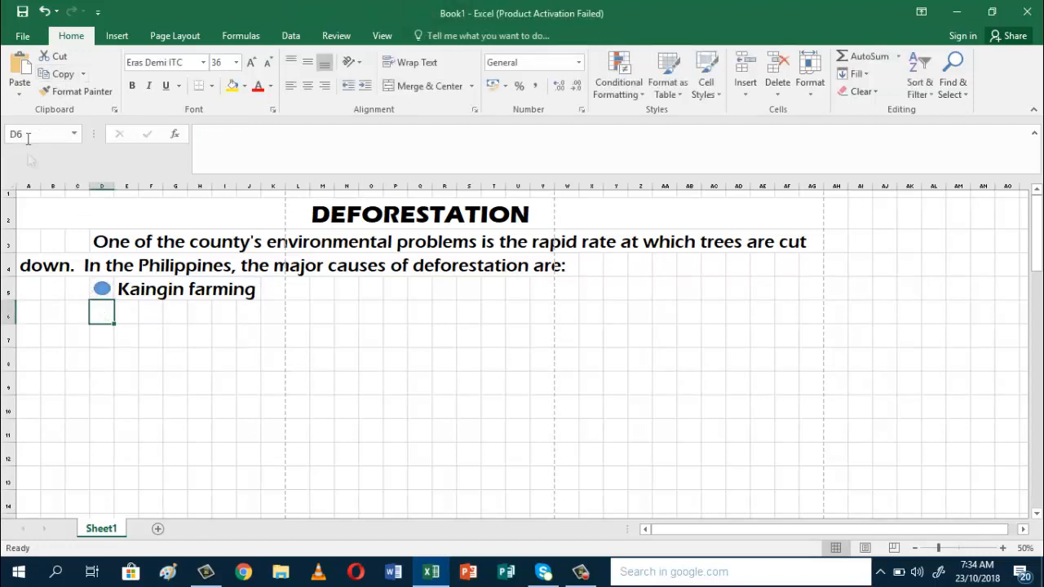
pyautogui.click(20, 92)
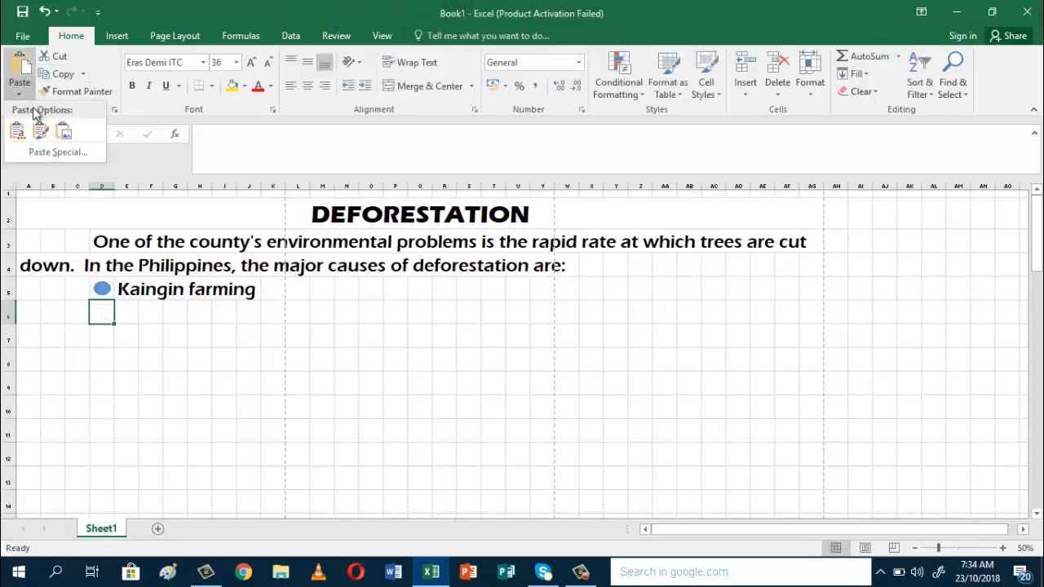
pyautogui.click(17, 131)
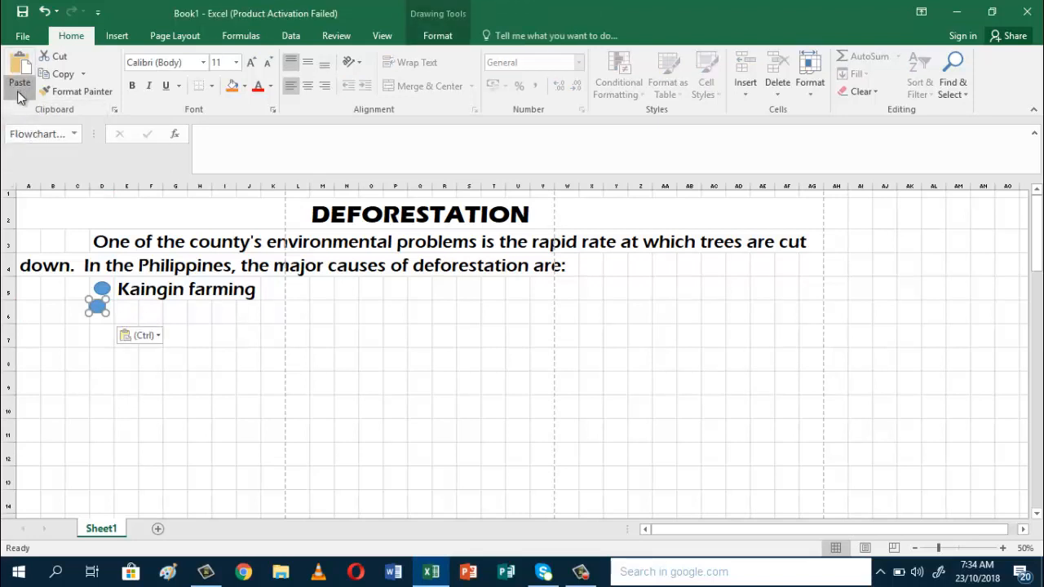
pyautogui.click(20, 93)
pyautogui.click(17, 130)
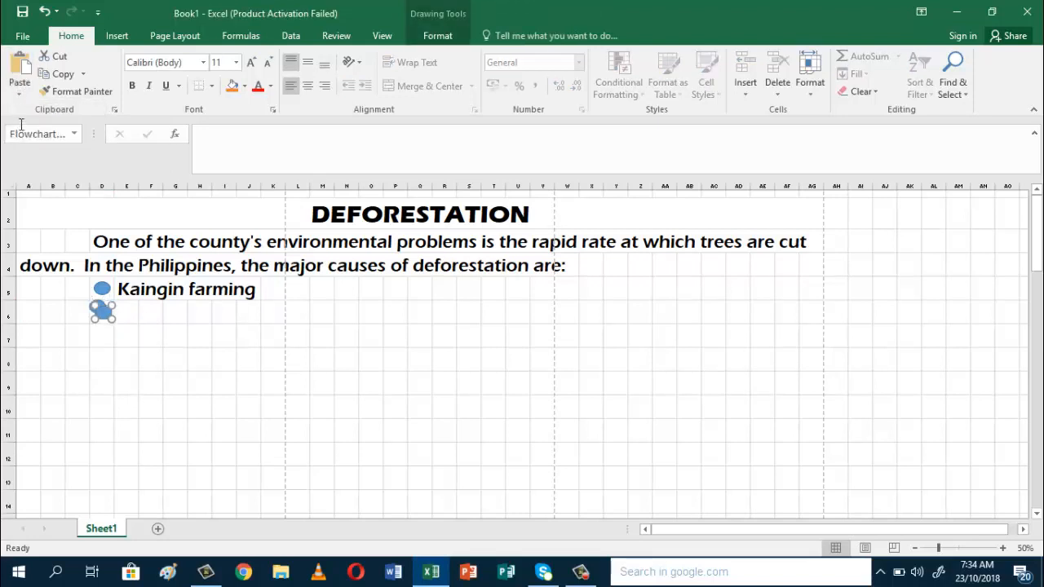
pyautogui.click(20, 93)
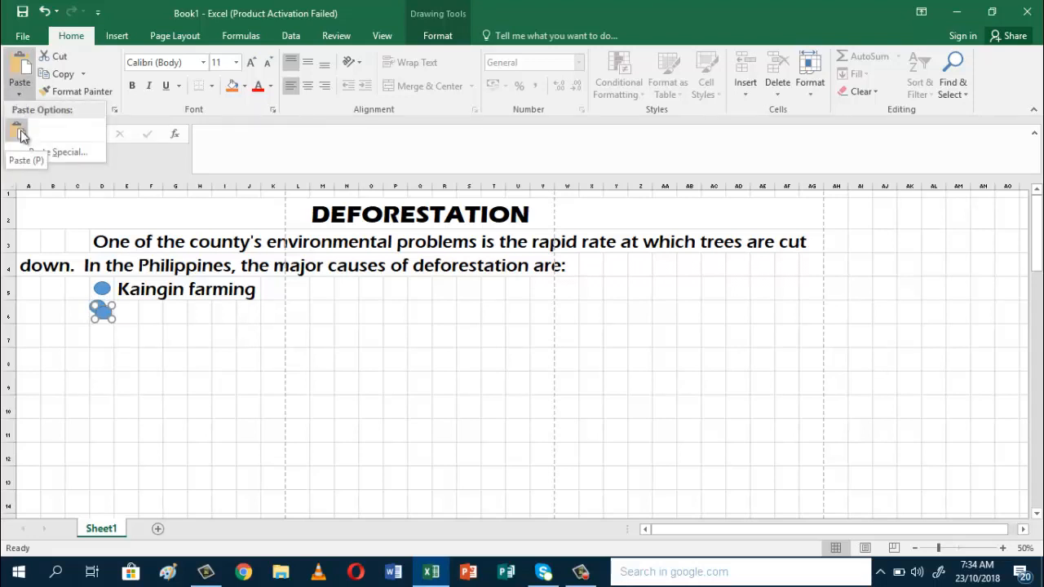
pyautogui.click(19, 133)
pyautogui.click(20, 94)
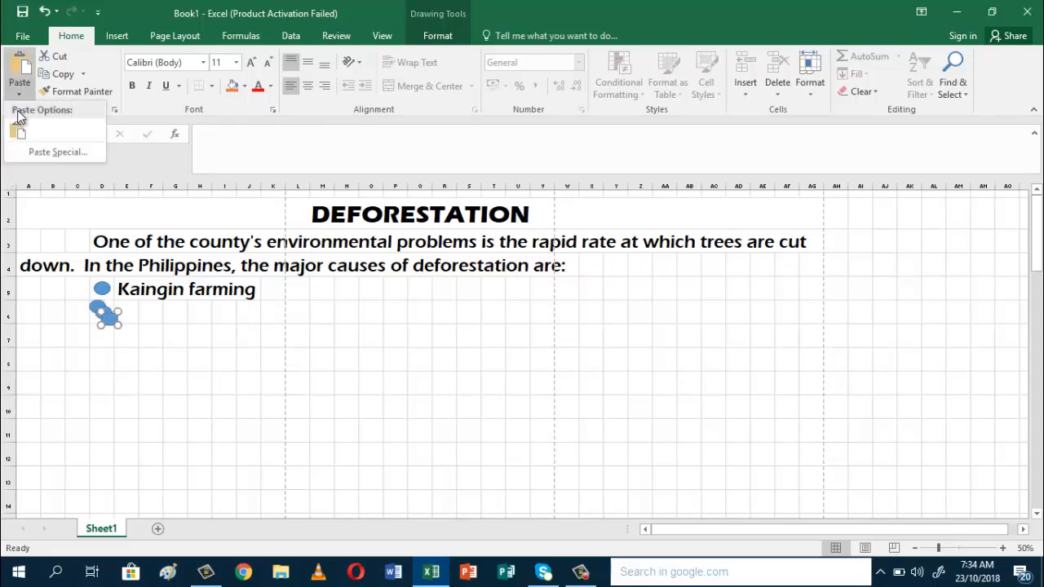
pyautogui.click(18, 131)
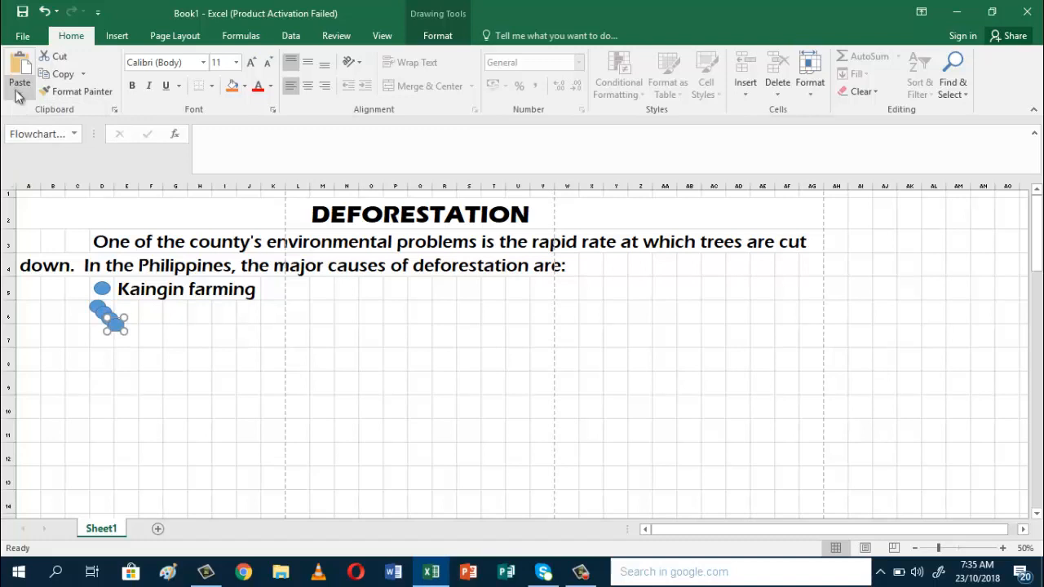
pyautogui.click(19, 95)
pyautogui.click(19, 132)
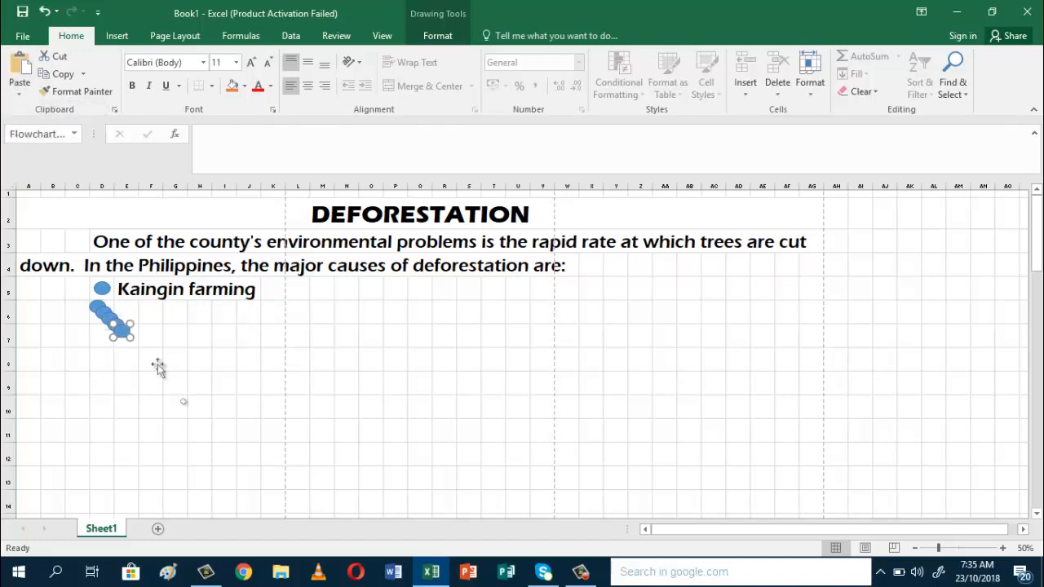
# - Arrange the five pasted bullet shapes in column D, one per row from D6 to D10, aligned under the first bullet
pyautogui.moveTo(120, 329); pyautogui.dragTo(105, 383)
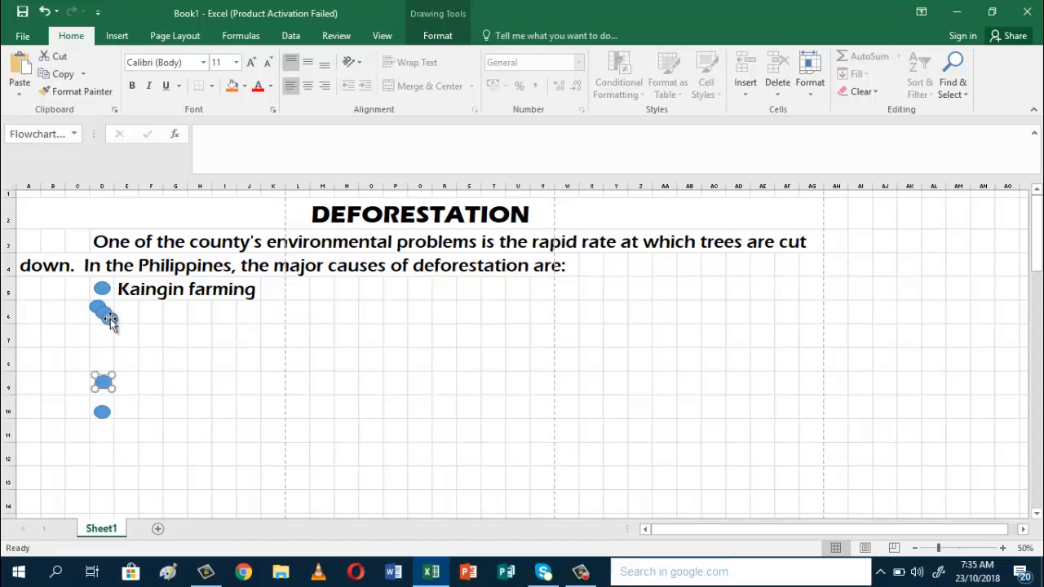
pyautogui.click(109, 322)
pyautogui.moveTo(110, 323); pyautogui.dragTo(102, 358)
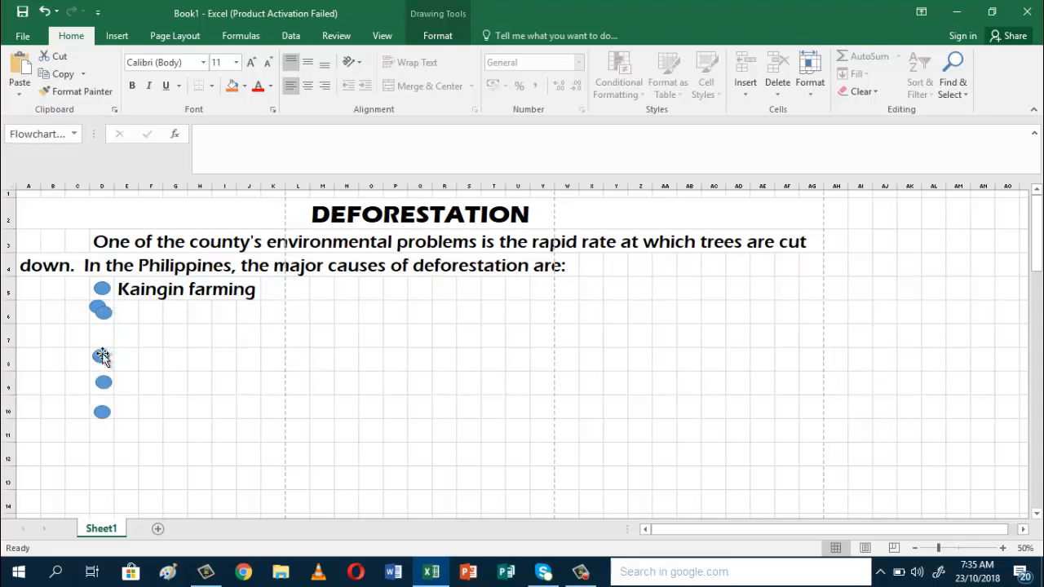
pyautogui.click(104, 312)
pyautogui.moveTo(104, 312)
pyautogui.mouseDown()
pyautogui.moveTo(102, 334)
pyautogui.moveTo(96, 305)
pyautogui.moveTo(102, 314)
pyautogui.mouseUp()
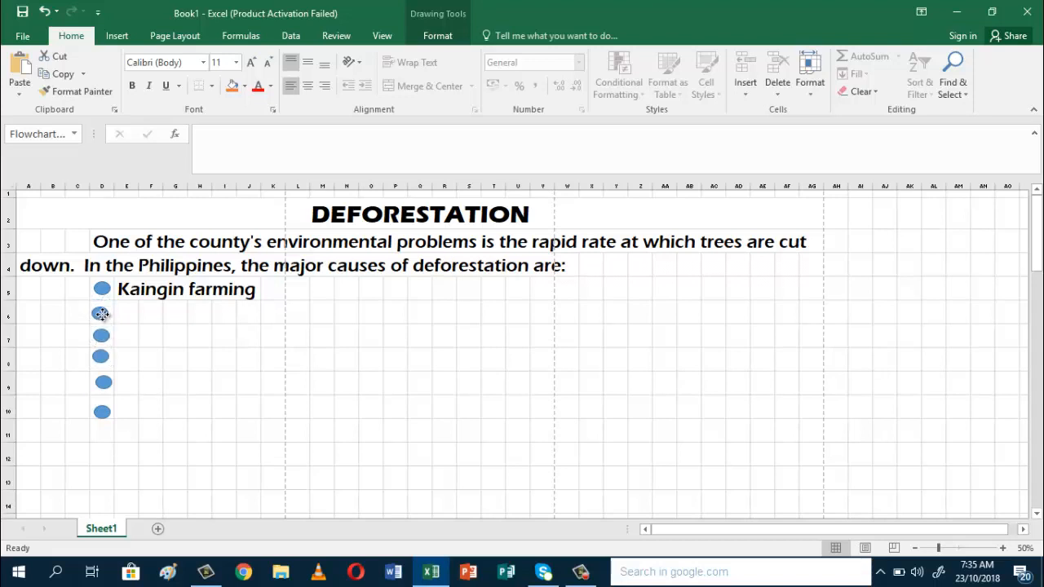
pyautogui.click(103, 381)
pyautogui.moveTo(103, 381); pyautogui.dragTo(101, 406)
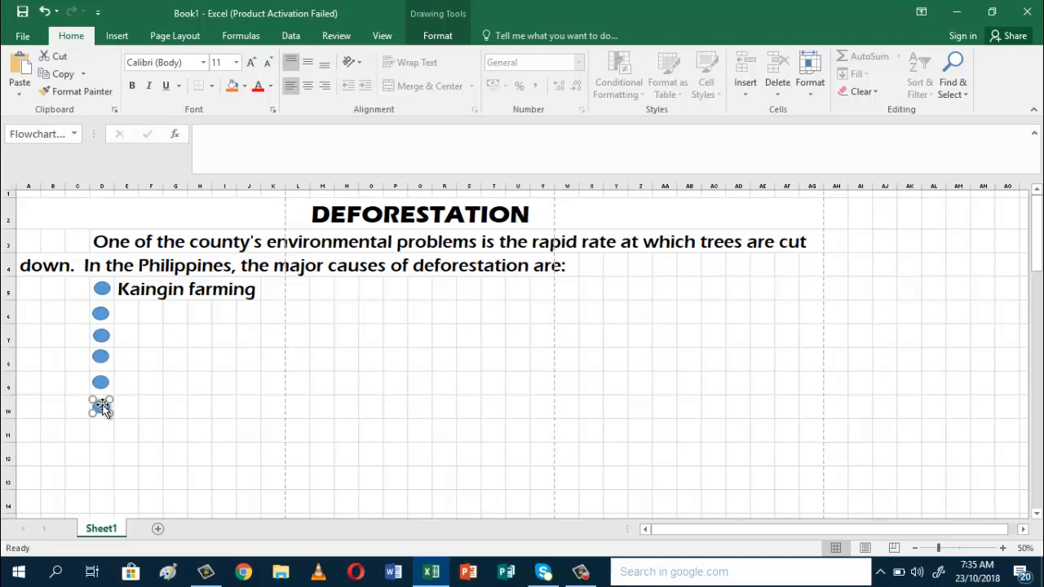
# - Enter "Illegal logging" in cell E6 beside the second bullet
pyautogui.click(127, 303)
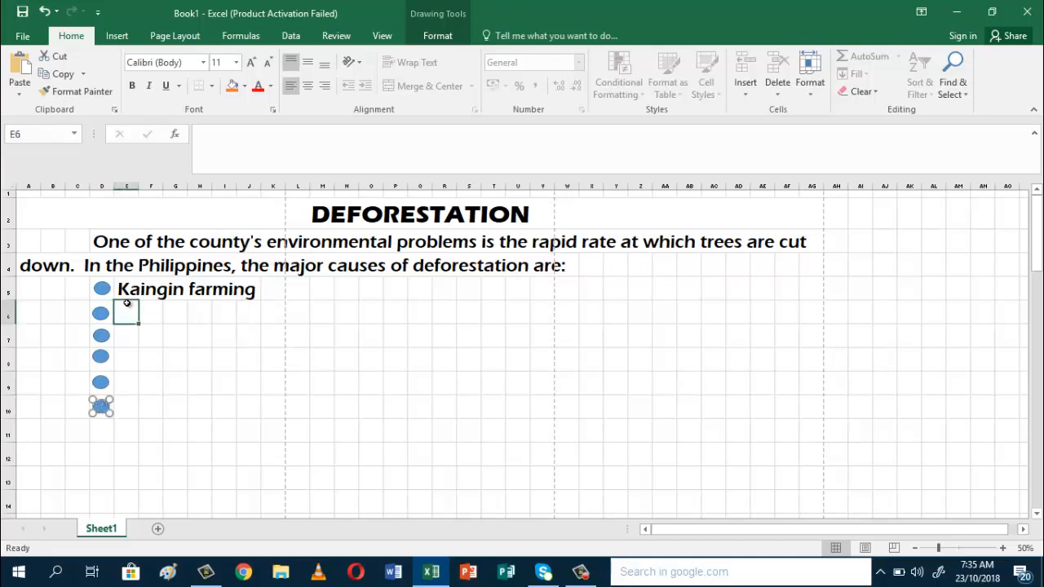
pyautogui.write('Il')
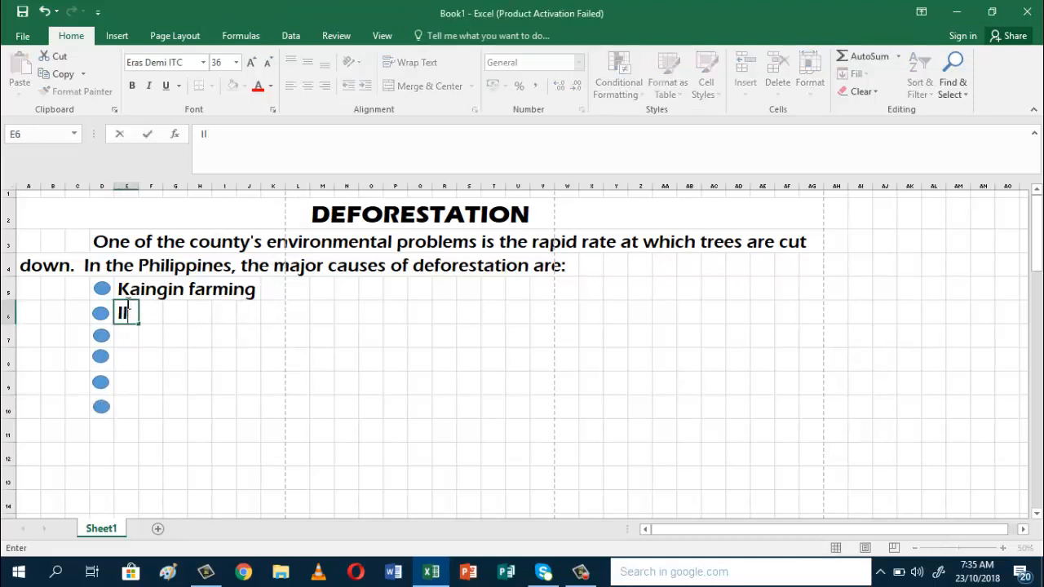
pyautogui.write('legal l')
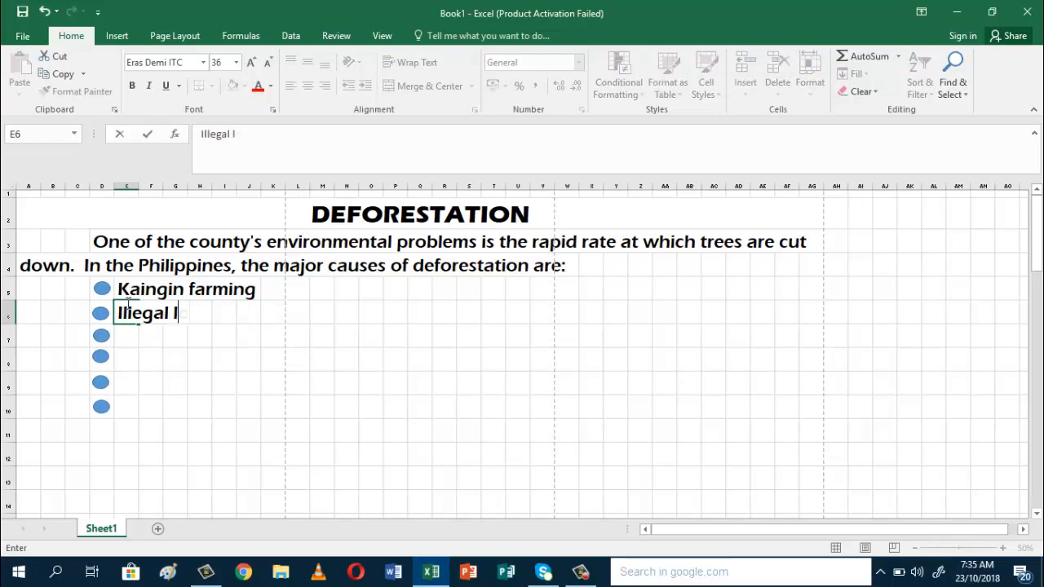
pyautogui.write('ogging')
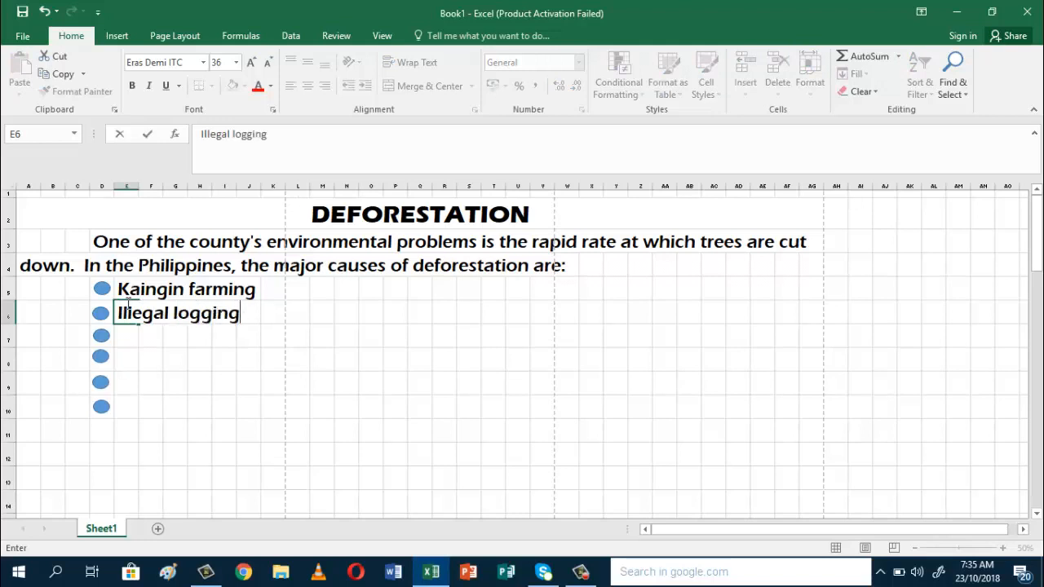
pyautogui.press('Return')
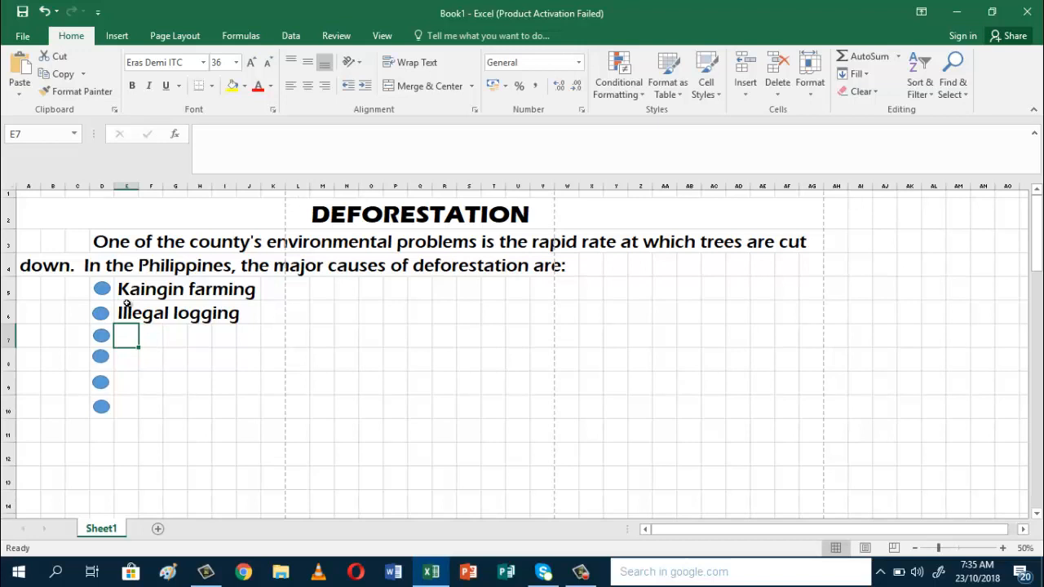
# - Enter "Conversion of Agricultural lands to housing projects" in cell E7 beside the third bullet
pyautogui.write('Conversion')
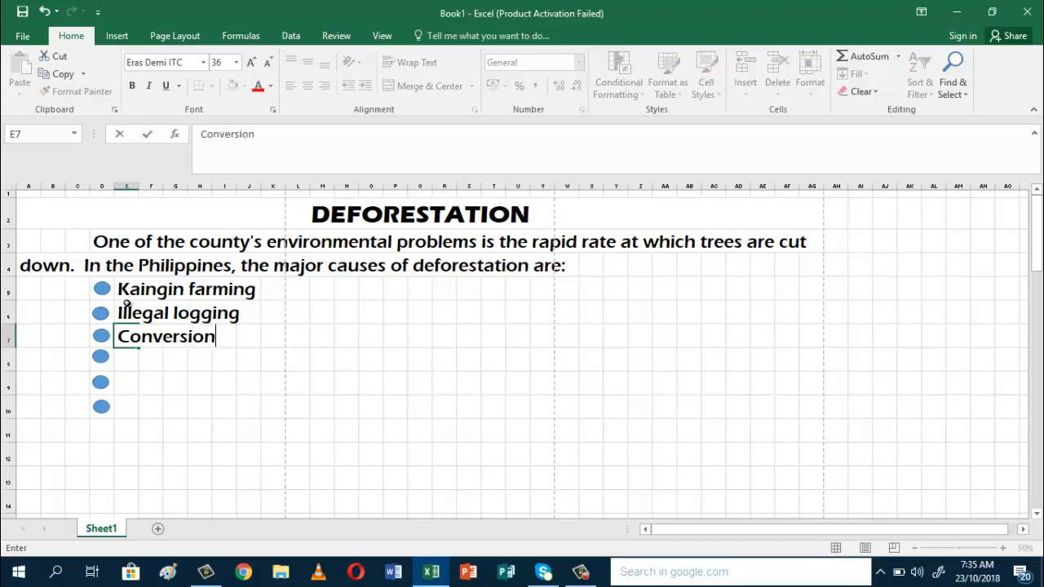
pyautogui.write(' of Agricultural lan')
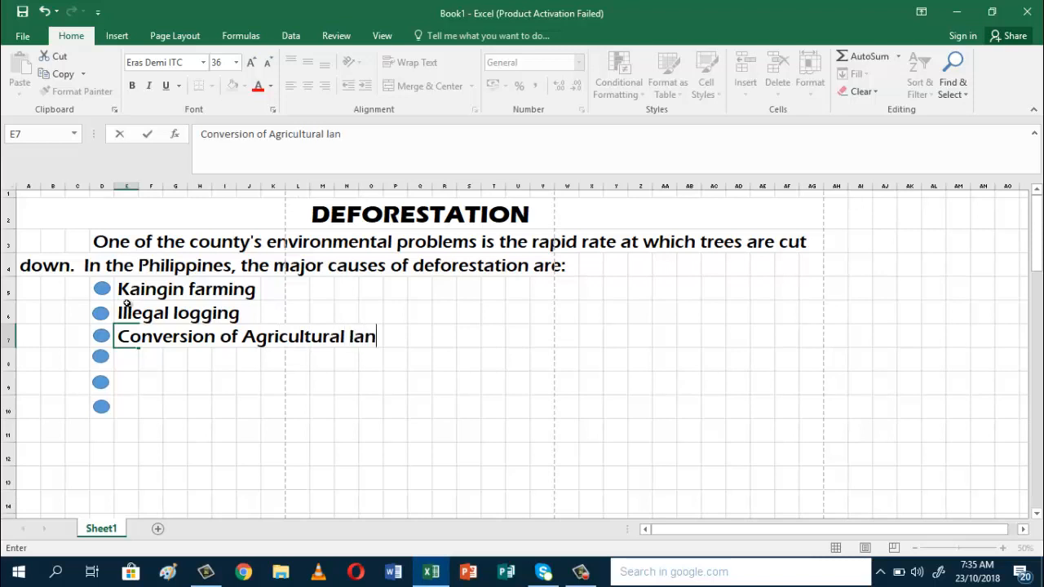
pyautogui.write('ds to housin')
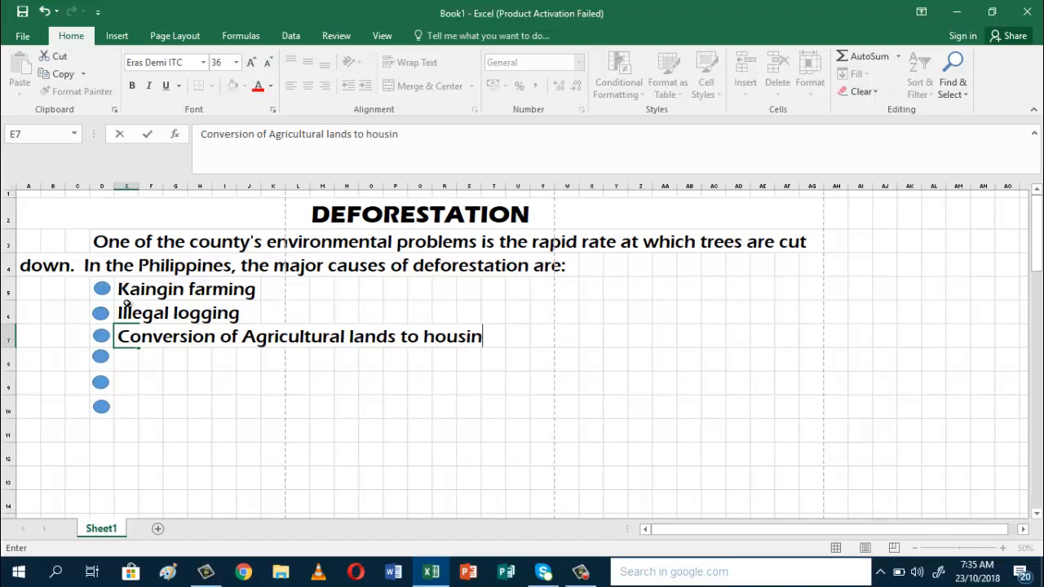
pyautogui.write('g pro')
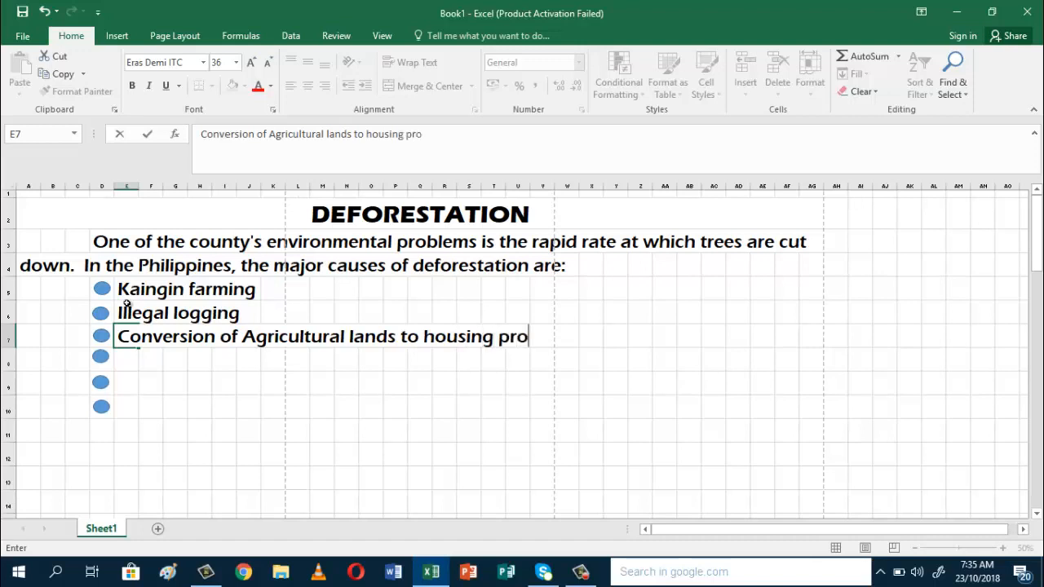
pyautogui.write('jec')
pyautogui.press('Return')
pyautogui.press('Return')
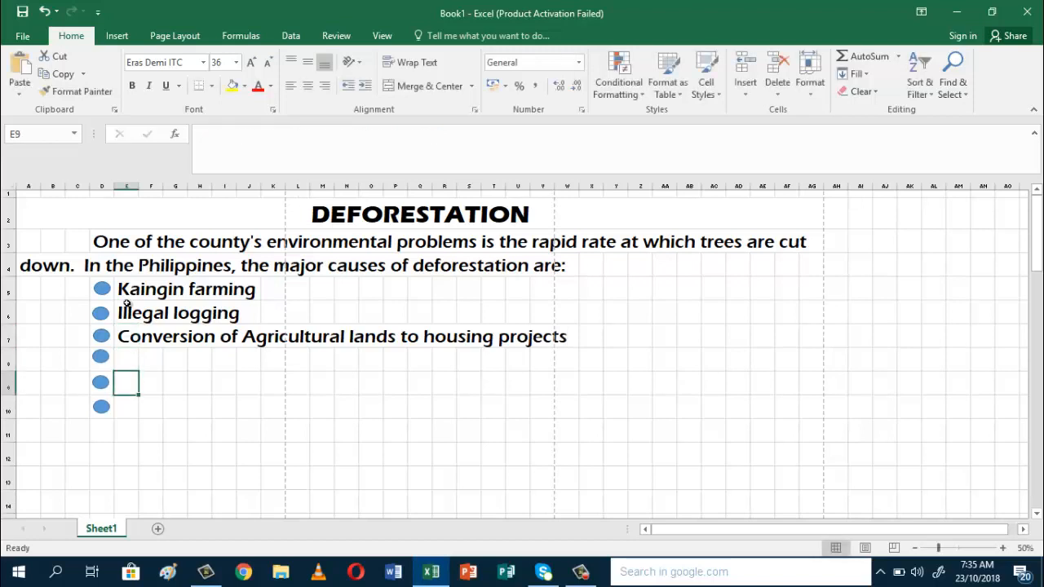
pyautogui.press('Return')
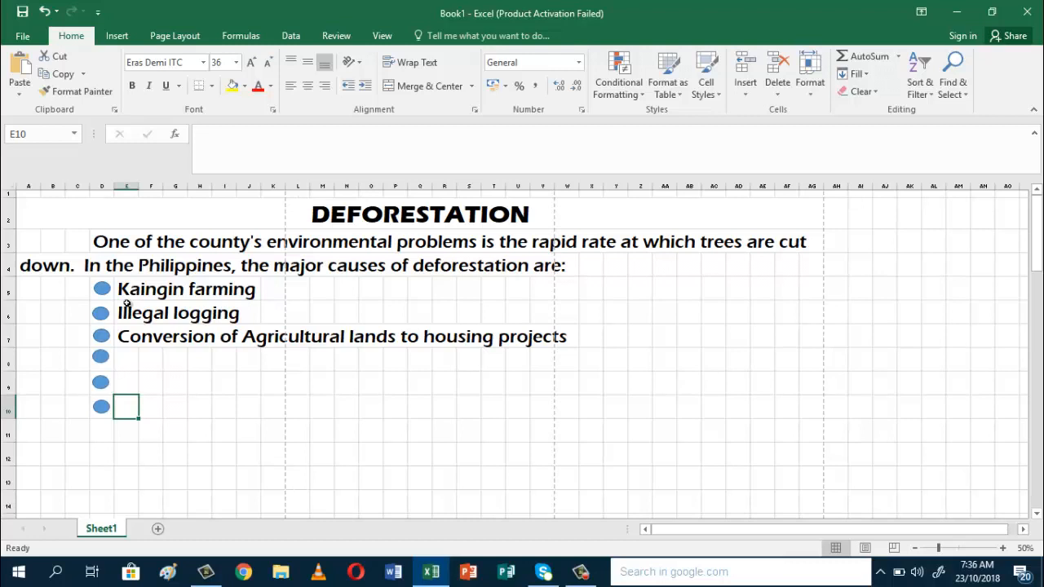
pyautogui.press('Return')
pyautogui.press('Return')
pyautogui.press('Return')
pyautogui.press('Return')
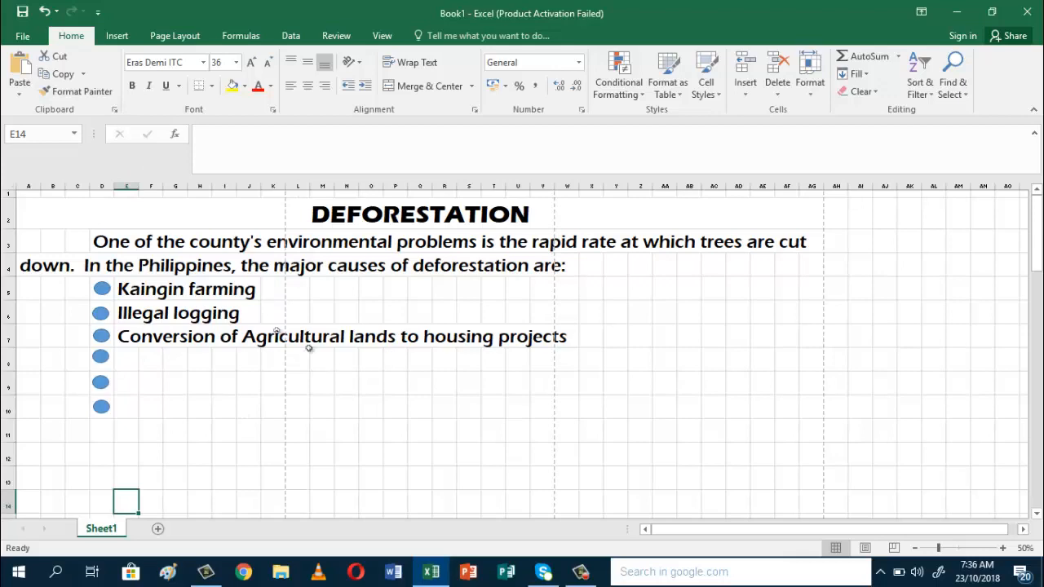
# - Save the workbook as Book1 in the Documents folder as an Excel Workbook, replacing the existing file
pyautogui.click(25, 37)
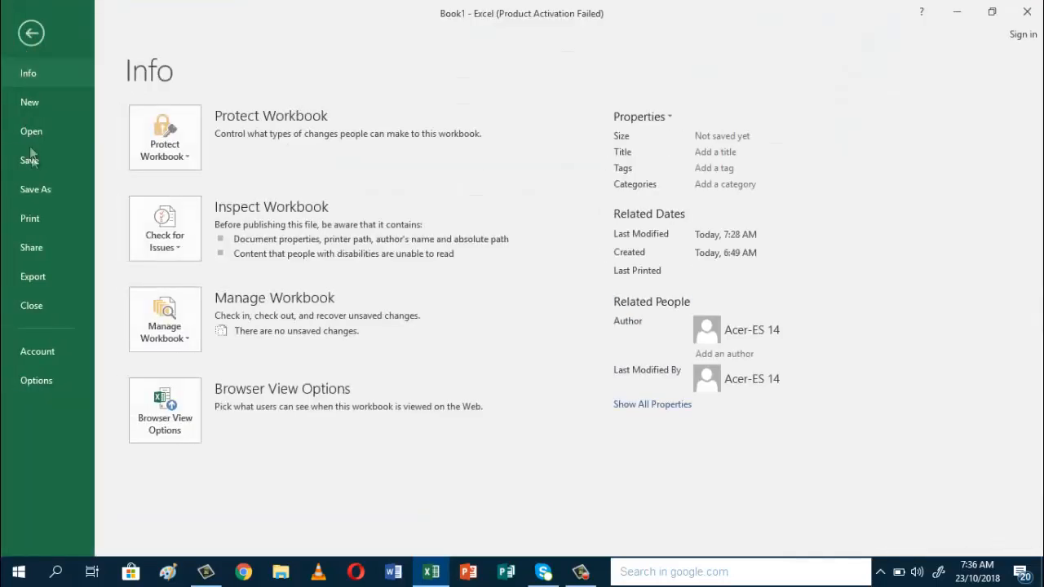
pyautogui.click(37, 195)
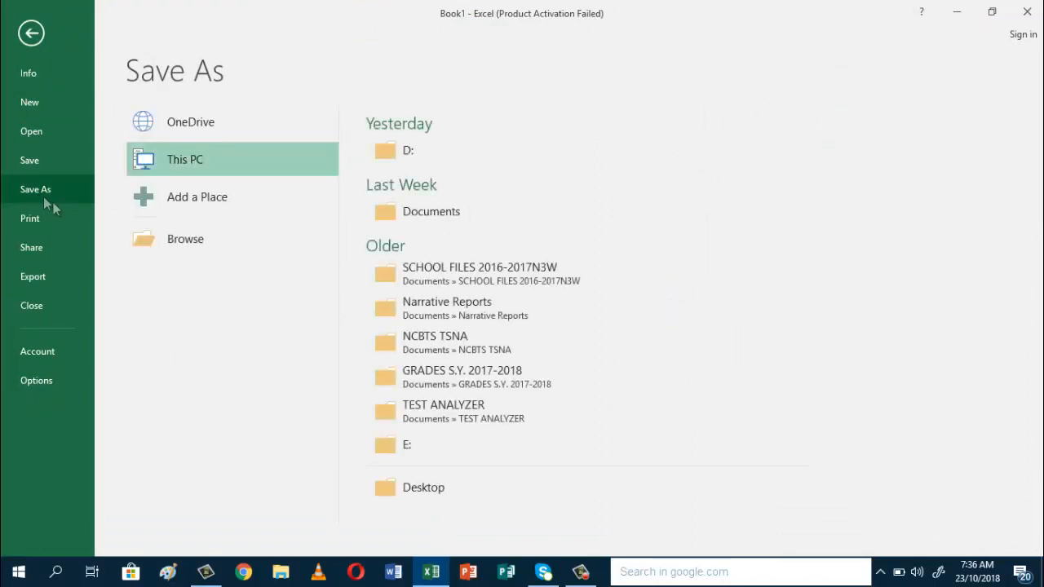
pyautogui.click(204, 240)
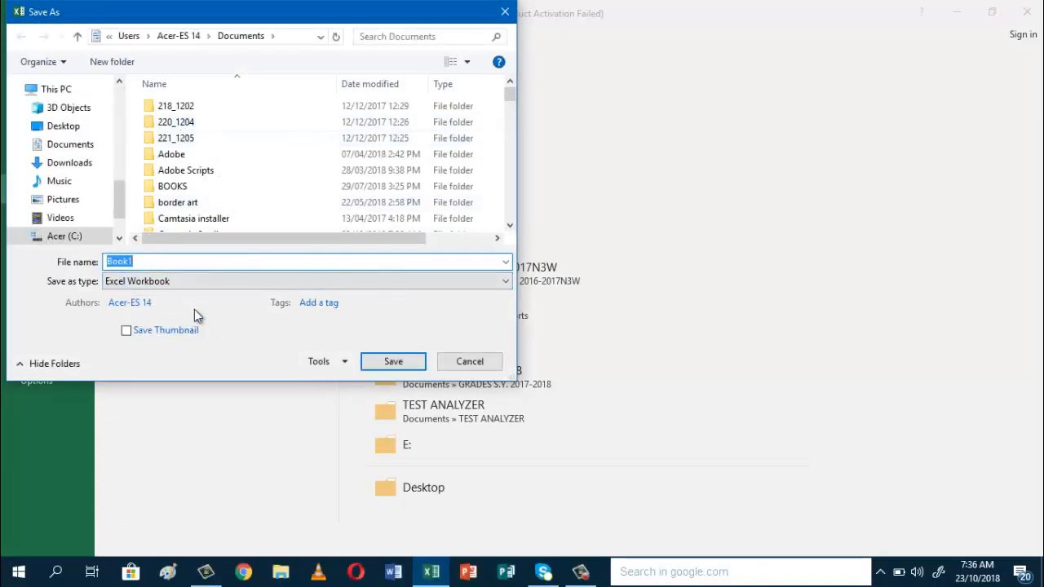
pyautogui.click(390, 366)
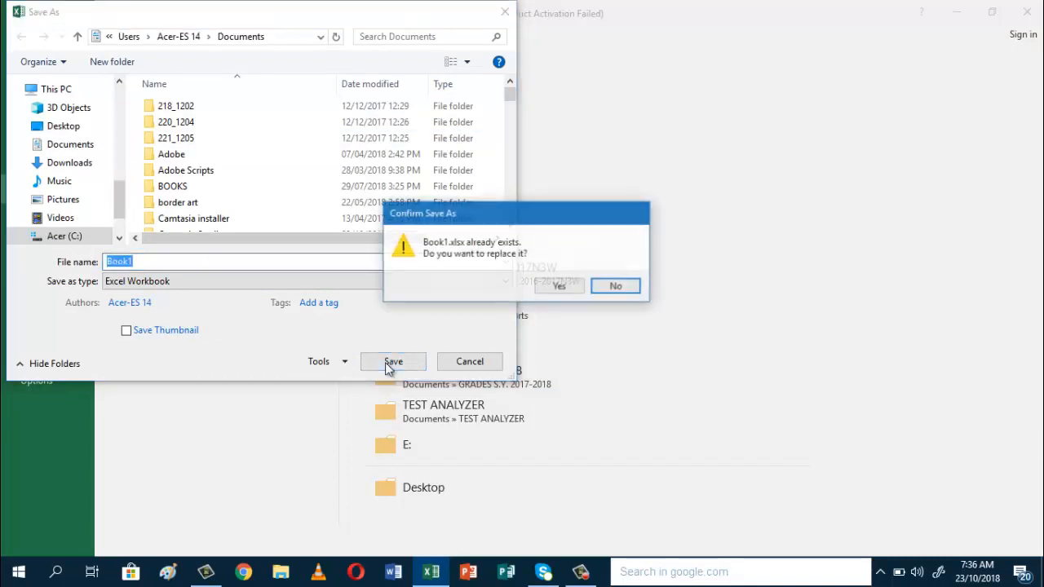
pyautogui.click(571, 290)
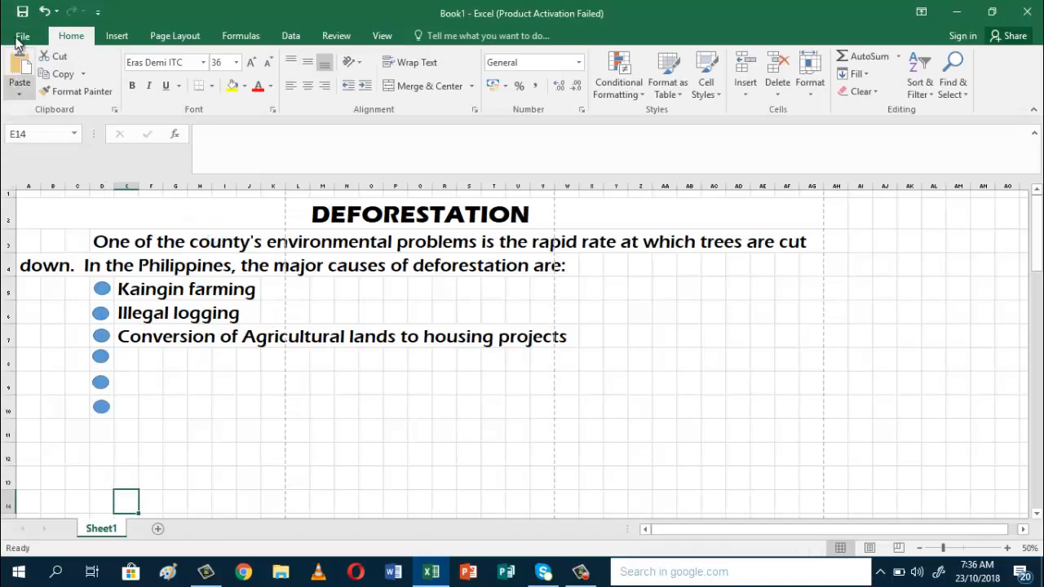
# - Examine every page of the document in the print preview, and return to the worksheet
pyautogui.click(20, 36)
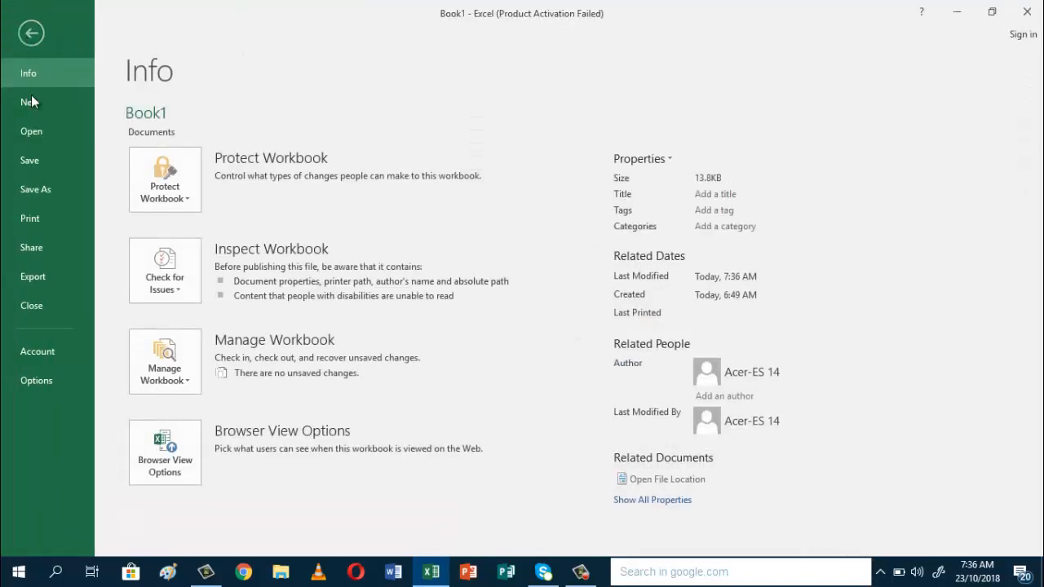
pyautogui.click(36, 219)
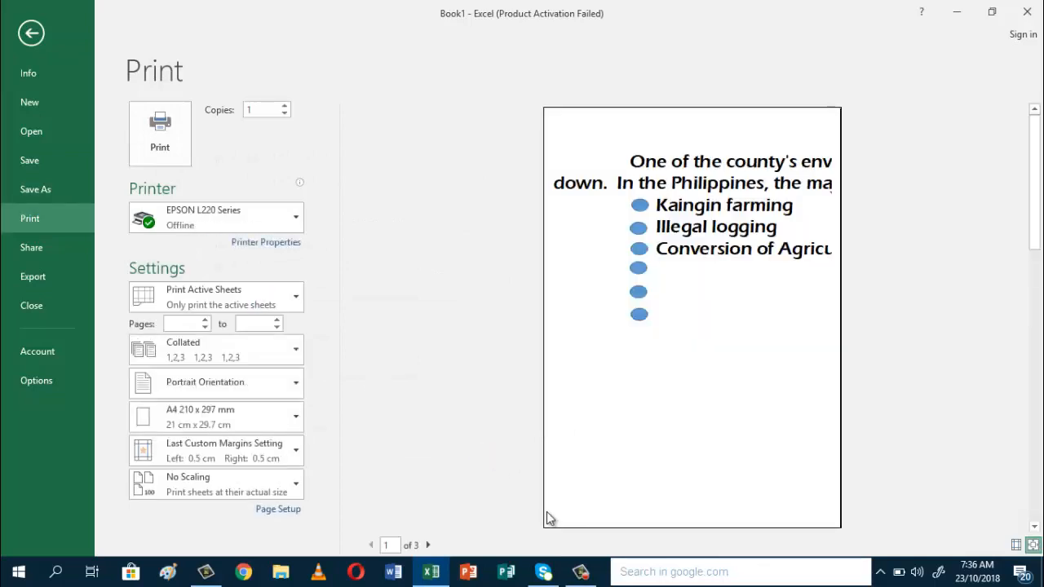
pyautogui.click(431, 546)
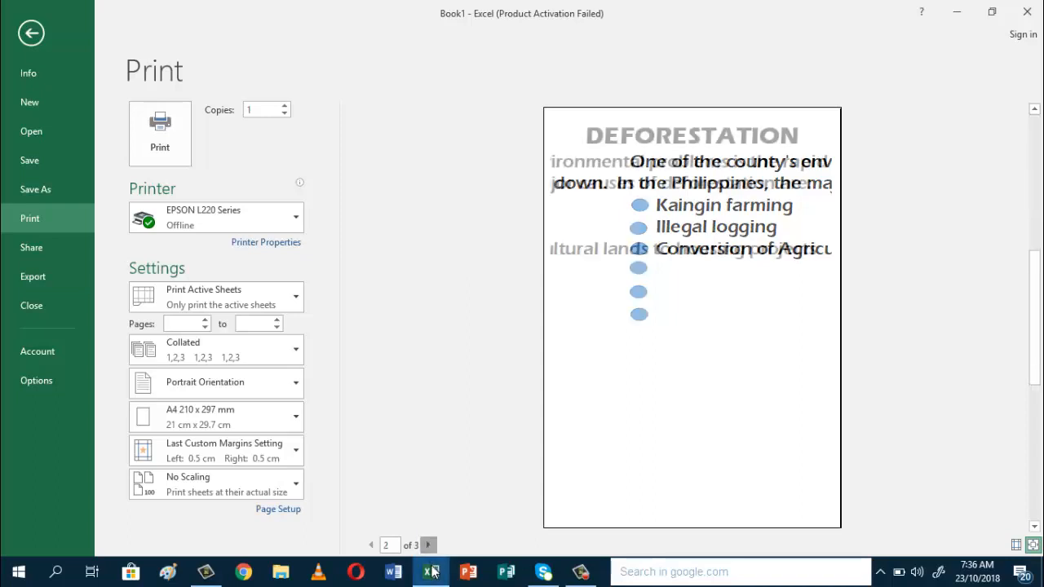
pyautogui.moveTo(432, 572)
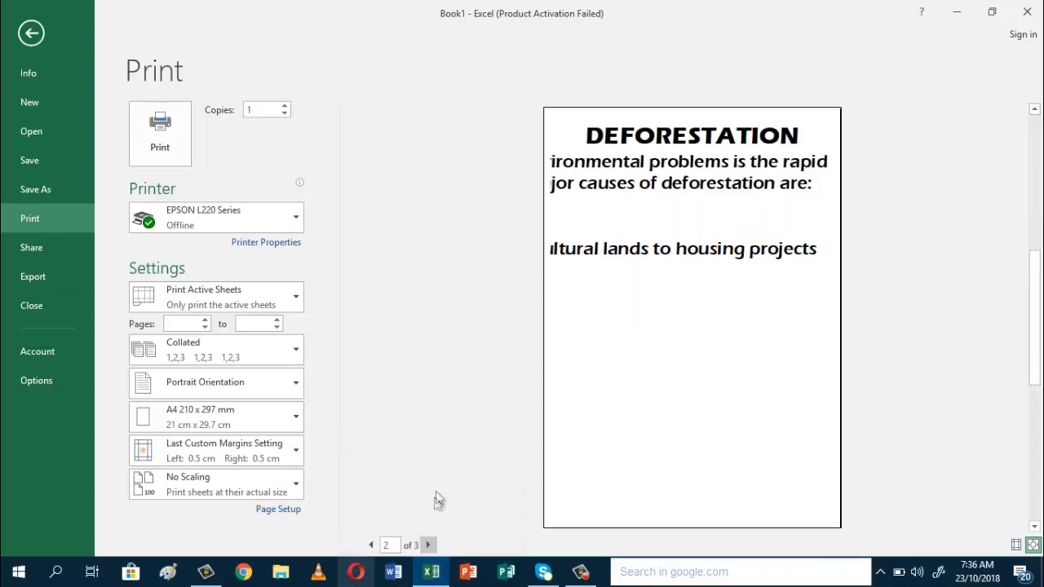
pyautogui.click(429, 546)
pyautogui.click(429, 546)
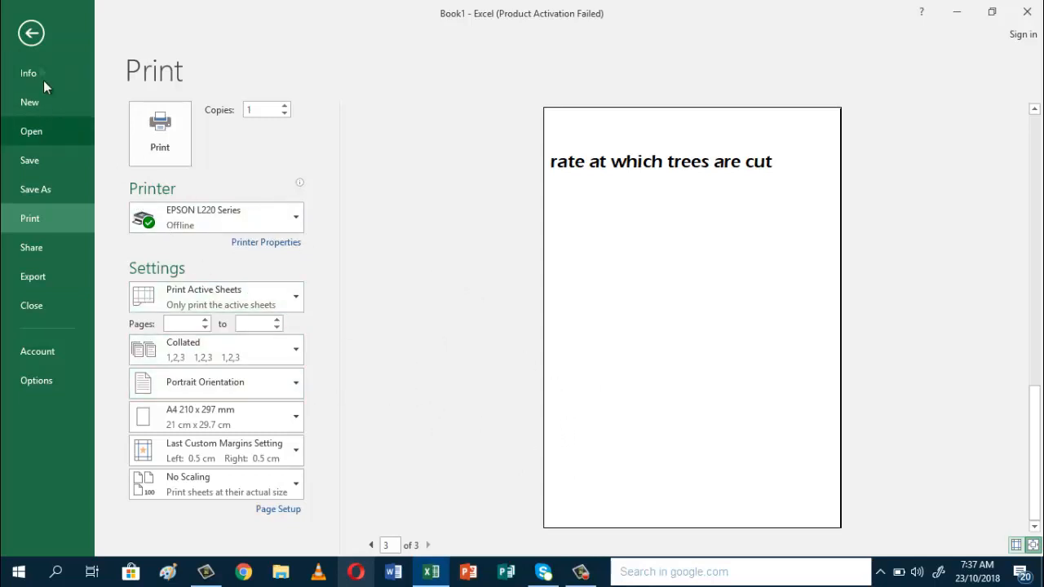
pyautogui.click(31, 32)
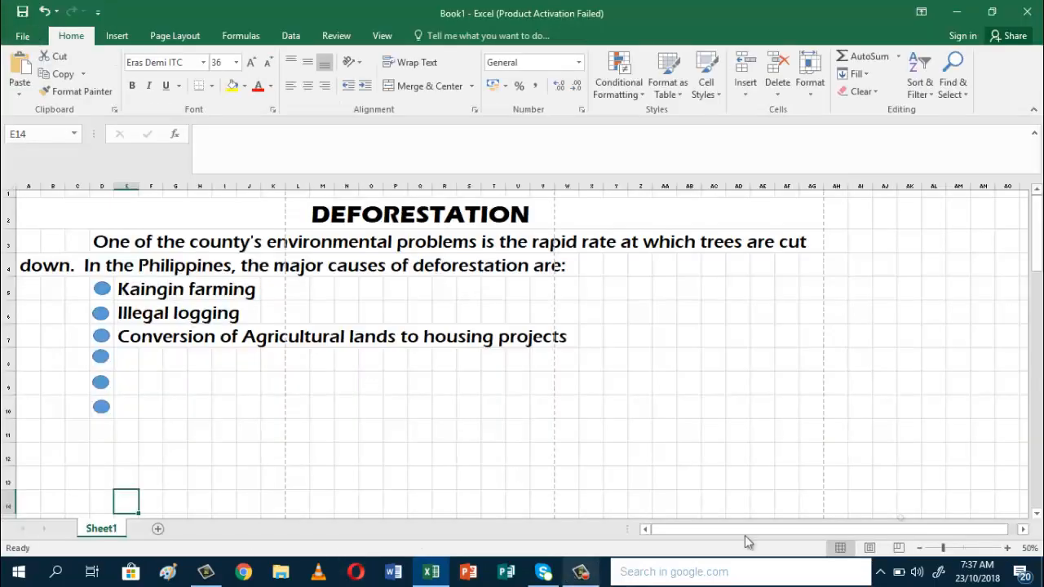
pyautogui.moveTo(1036, 237); pyautogui.dragTo(1036, 323)
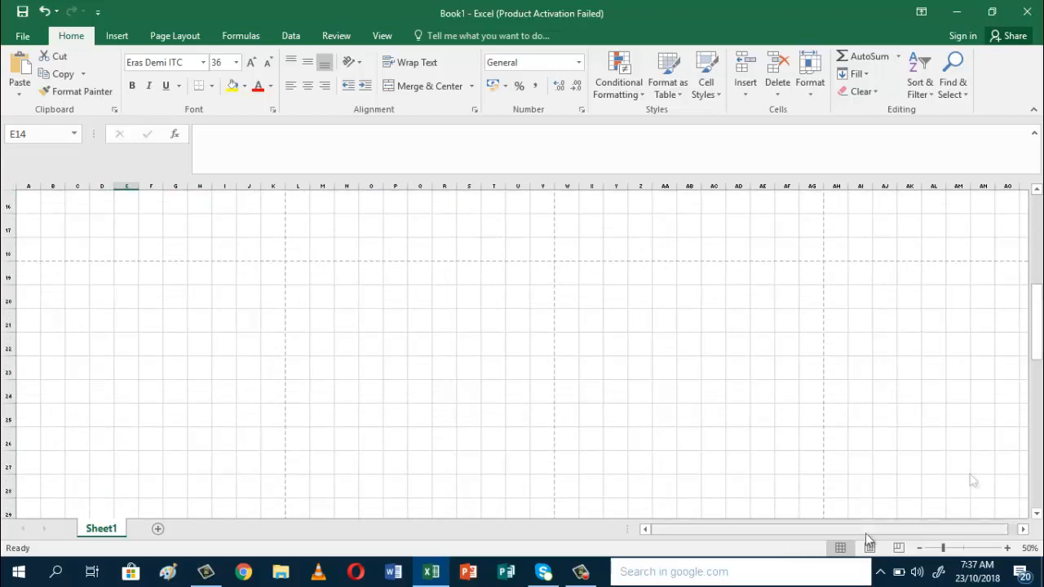
pyautogui.moveTo(1038, 341); pyautogui.dragTo(1039, 258)
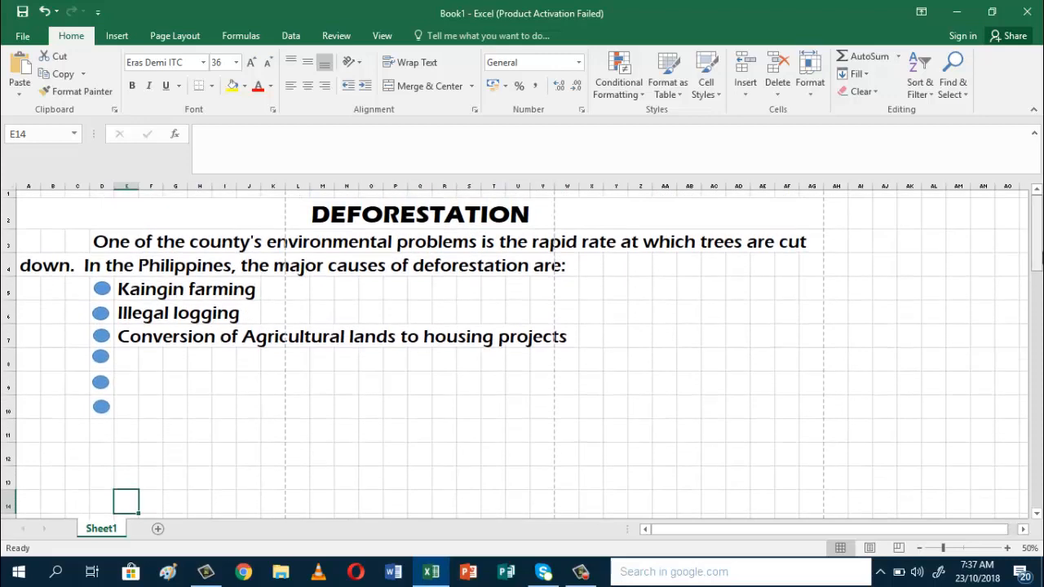